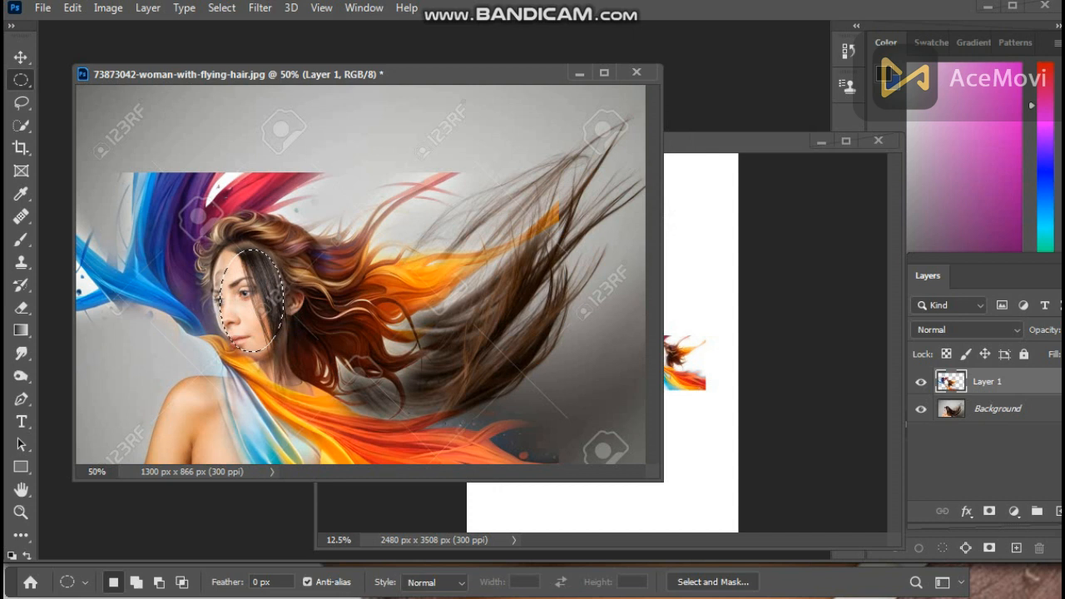
Reposition Layer 1 so its painted hair lines up with the woman's head and scale it to 96.69%.
key("v")
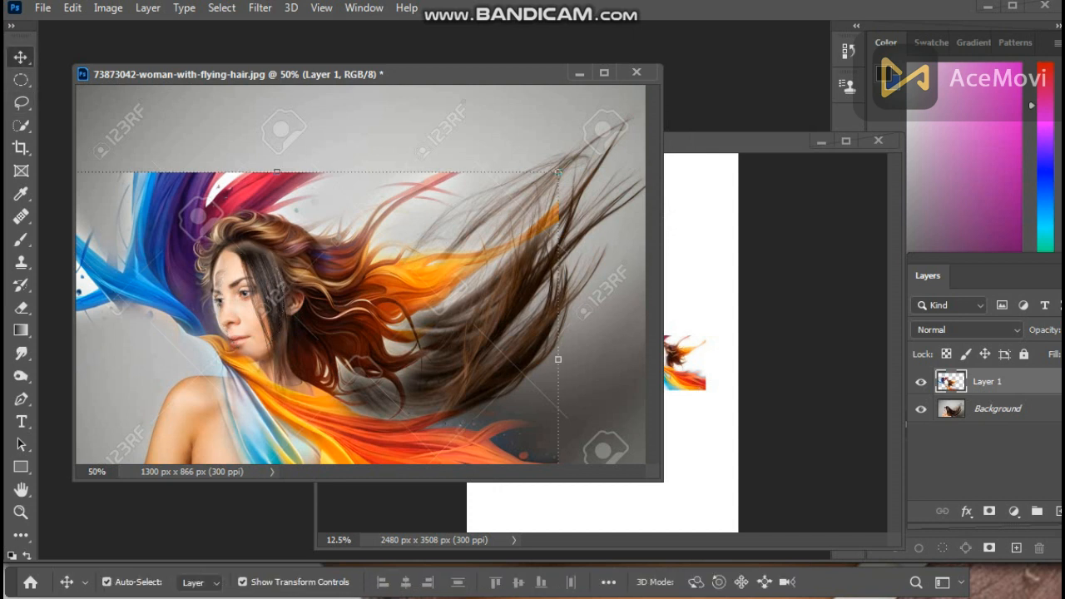
left_click_drag(210, 152, 249, 165)
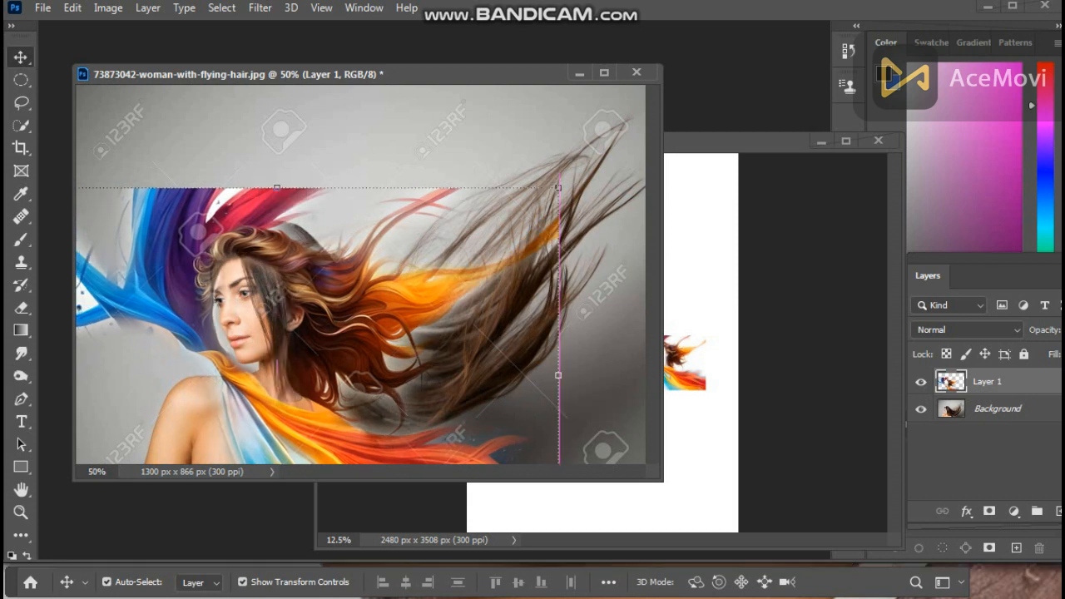
scroll(361, 274, "down", 3)
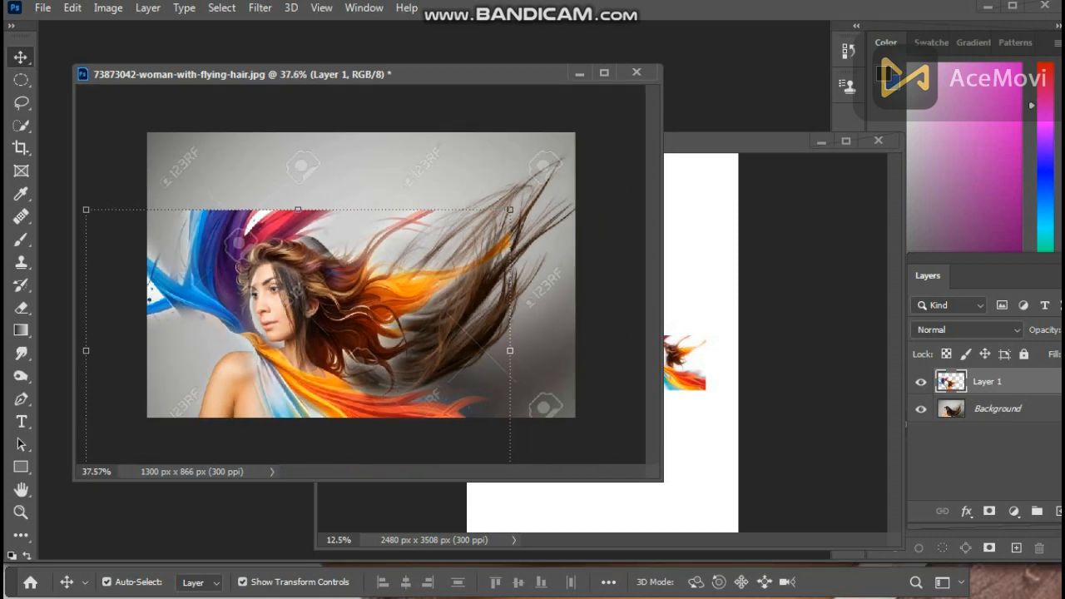
left_click_drag(86, 351, 99, 351)
left_click_drag(282, 289, 255, 269)
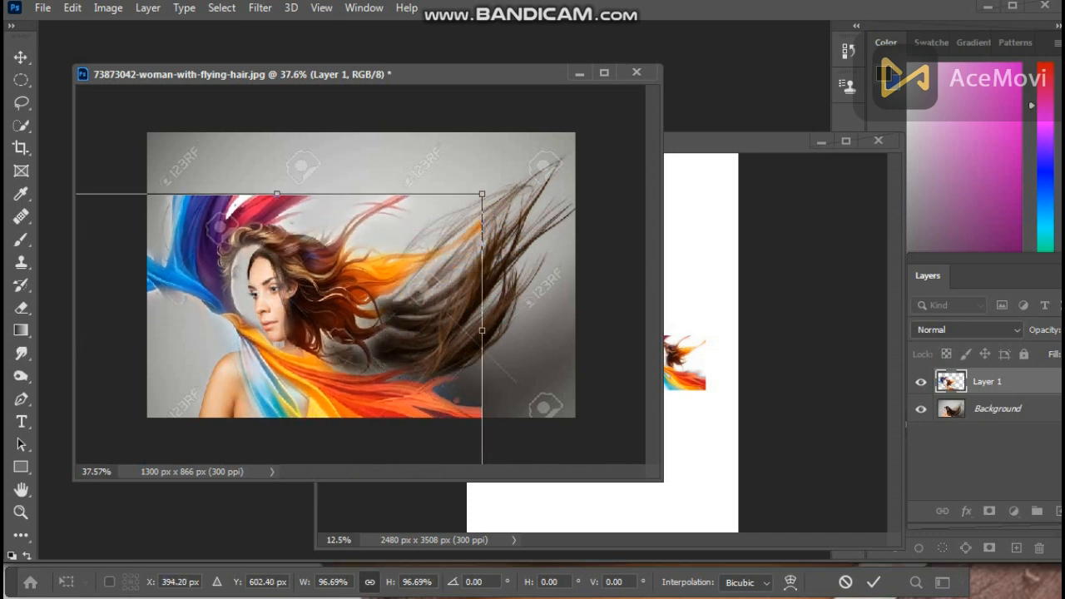
Enlarge Layer 1 to 182.69% and shift it so the woman's face shows through its head opening.
left_click_drag(482, 330, 854, 316)
left_click_drag(453, 174, 342, 188)
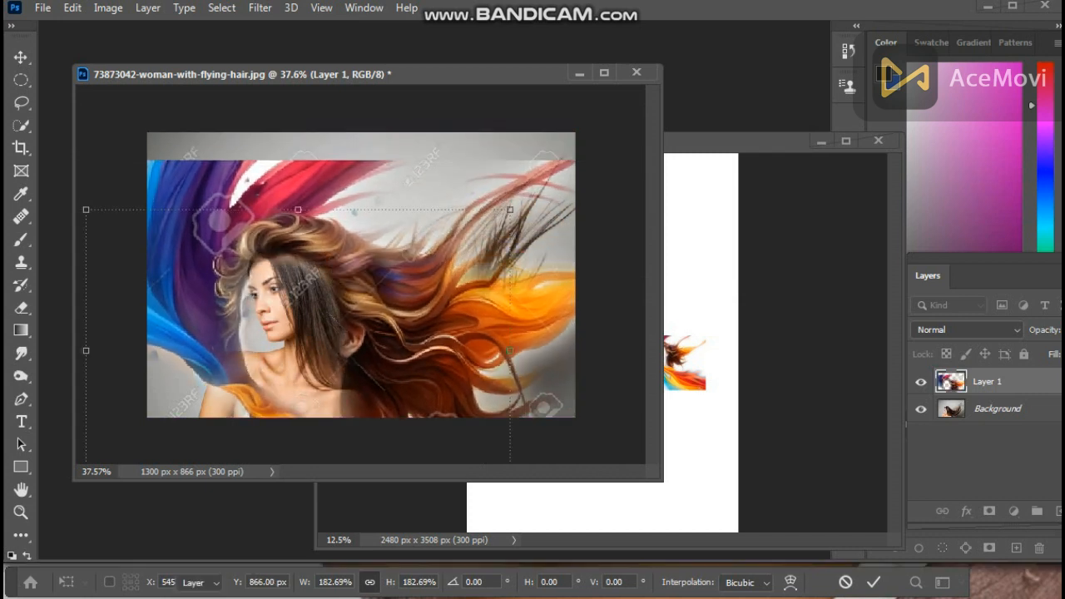
key("Return")
left_click_drag(352, 240, 312, 241)
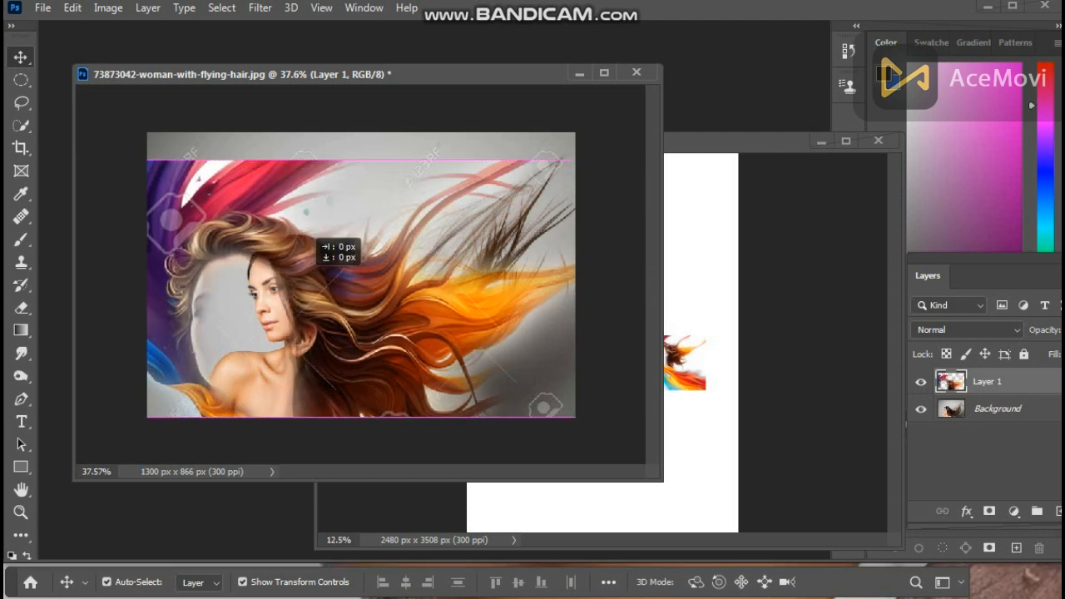
Shrink Layer 1 to about 60.7% and move its head opening back over the woman's face.
key("ctrl+minus")
left_click_drag(96, 209, 183, 247)
left_click_drag(289, 280, 298, 254)
key("Return")
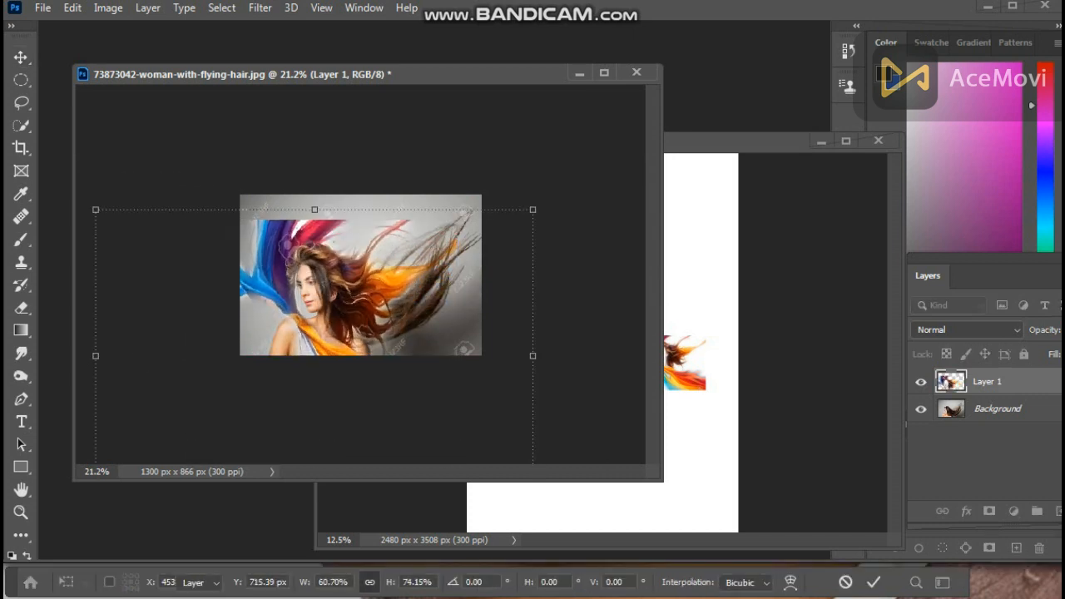
Scale Layer 1 to 81.35% and reposition the painted hair around the woman's face.
scroll(361, 275, "up", 3)
scroll(361, 275, "down", 3)
left_click_drag(324, 435, 324, 396)
left_click_drag(329, 276, 323, 284)
scroll(324, 284, "up", 6)
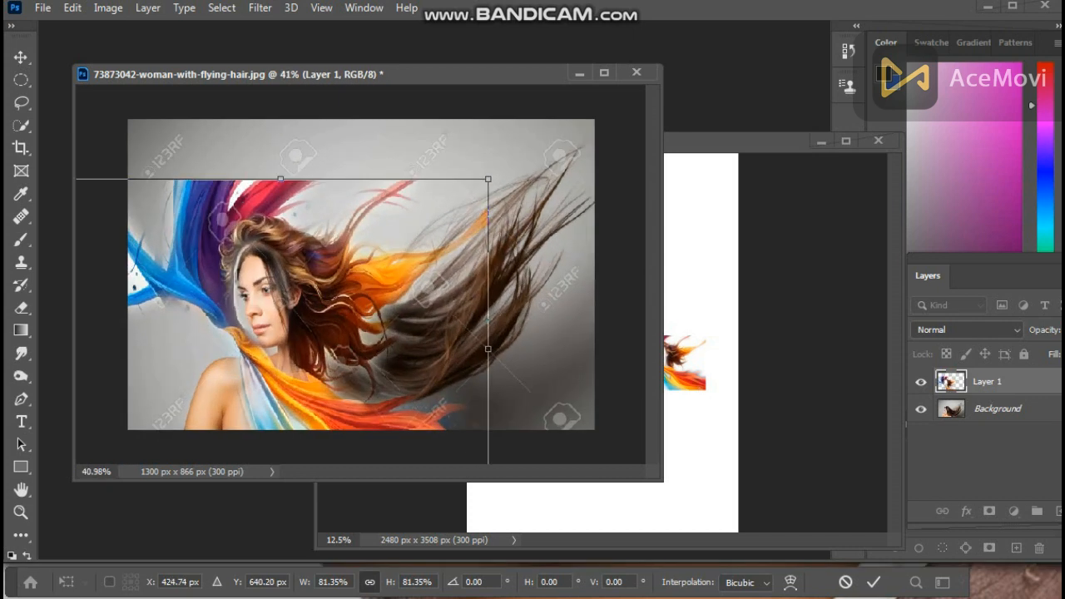
key("Return")
Fine-tune the size of Layer 1 in two transforms, first to 96.90%, then to 98.34% width.
scroll(337, 273, "up", 2)
left_click_drag(261, 149, 261, 162)
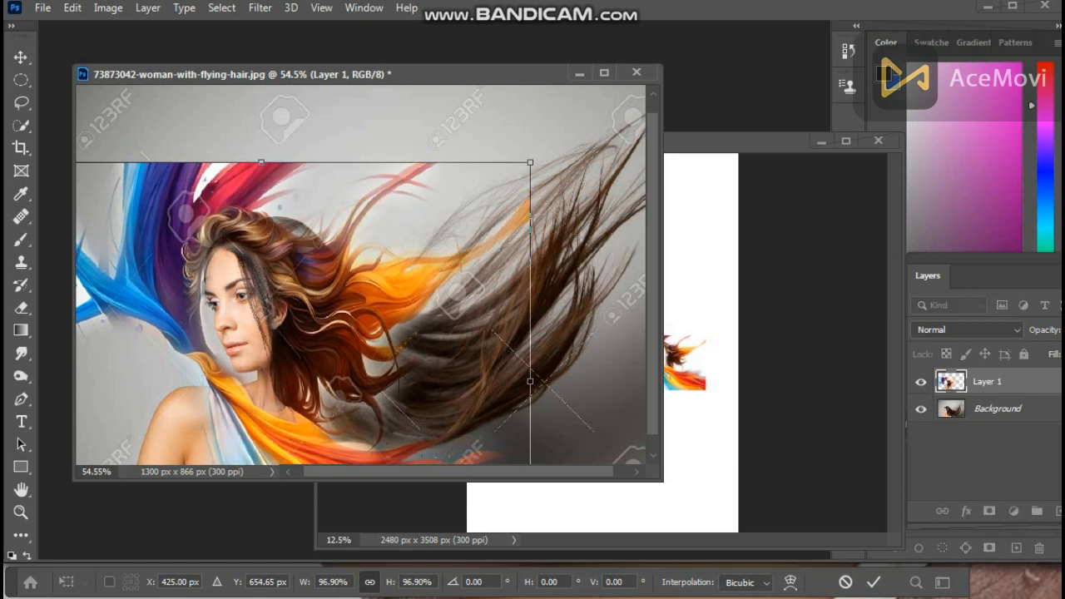
key("Return")
scroll(343, 274, "down", 2)
left_click_drag(101, 348, 108, 348)
scroll(281, 307, "up", 7)
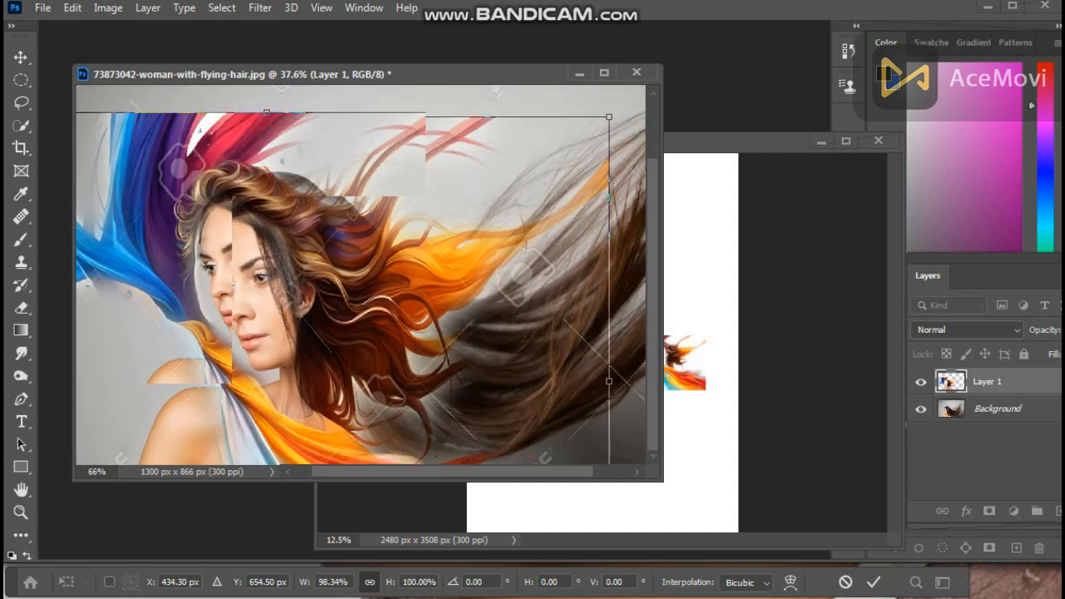
scroll(194, 313, "up", 6)
key("Return")
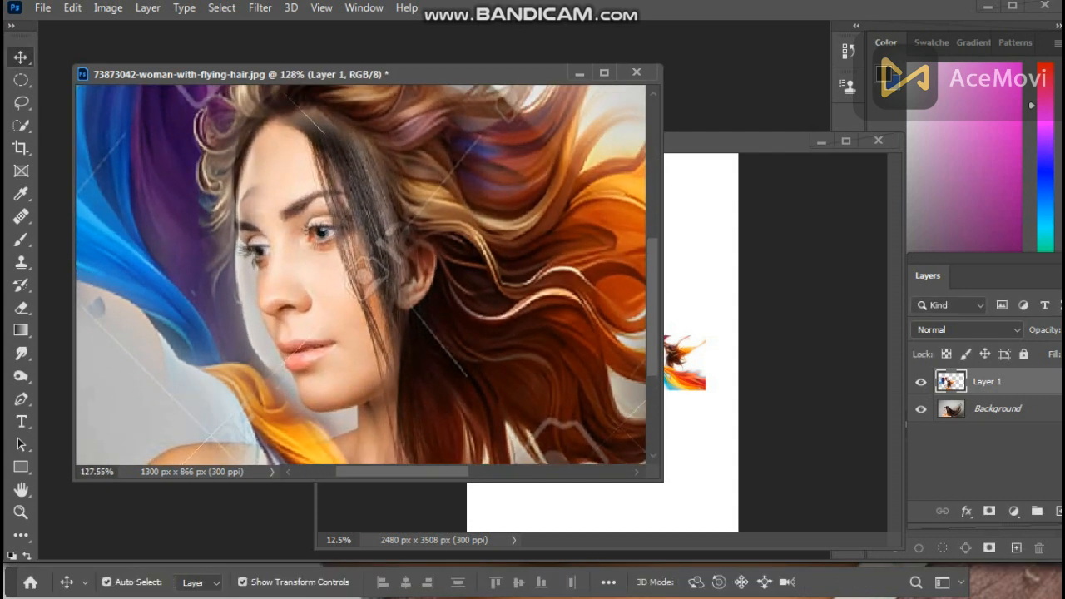
Lasso the woman's forehead and eye area, feather the selection by 10 px, clear it from Layer 1 and deselect.
key("l")
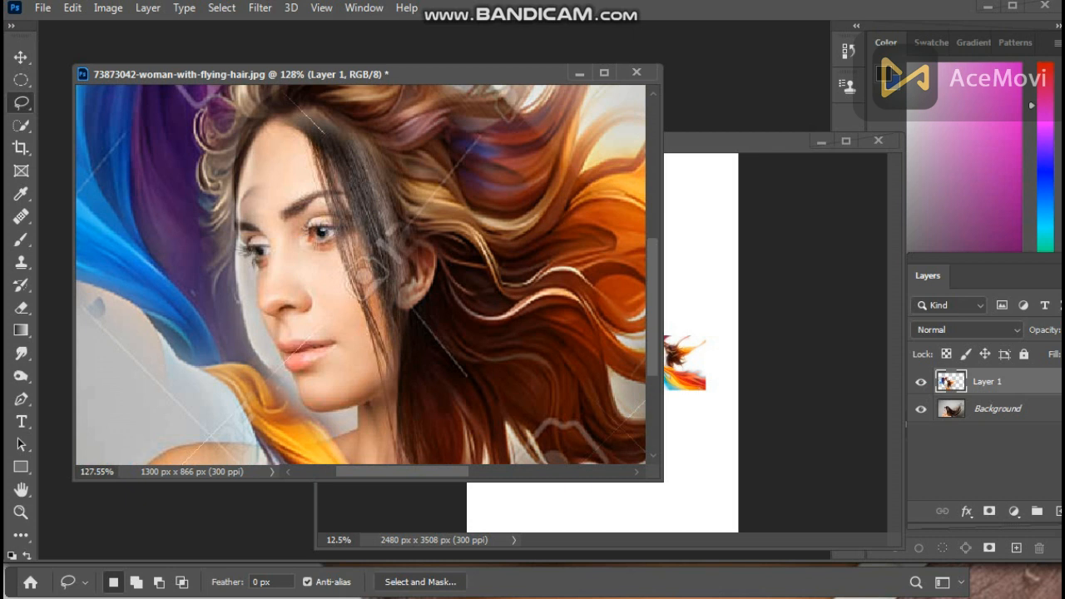
left_click_drag(310, 151, 268, 130)
mouse_move(241, 295)
left_mouse_down()
mouse_move(358, 250)
mouse_move(311, 154)
left_mouse_up()
right_click(283, 180)
left_click(324, 227)
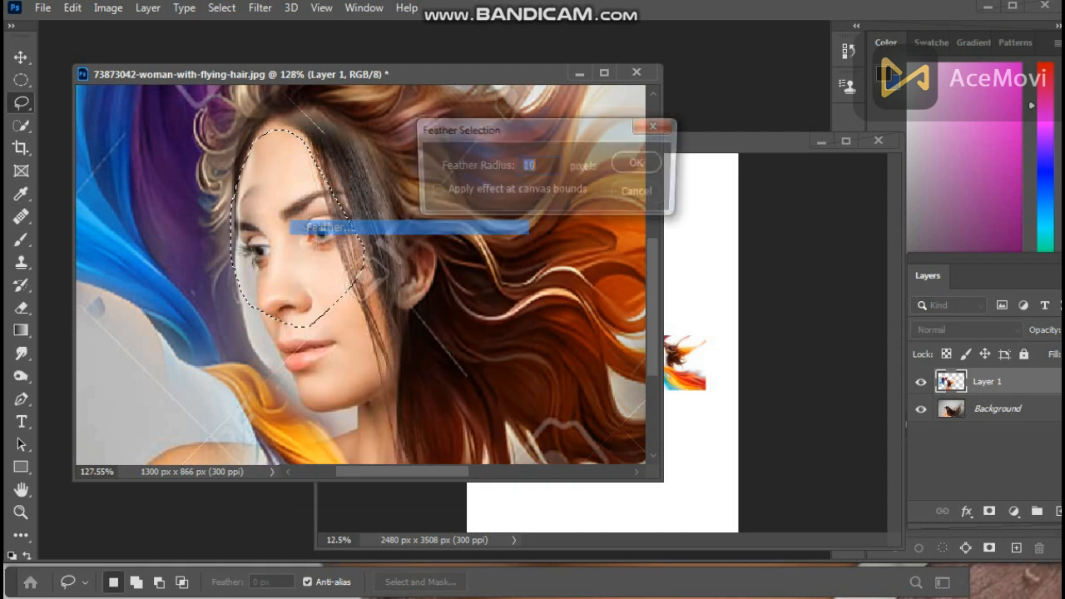
key("Return")
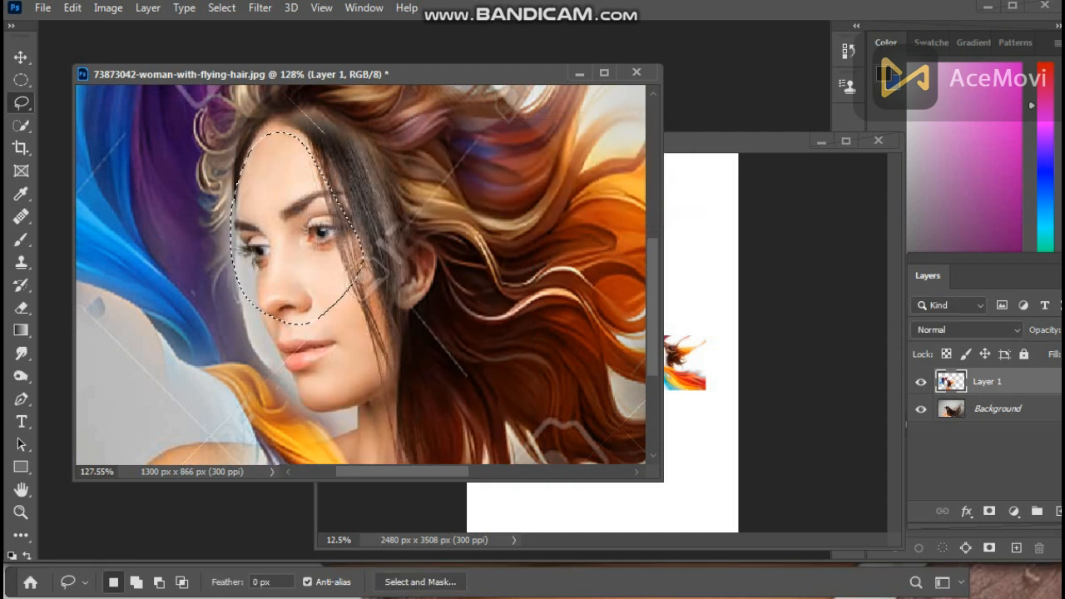
key("ctrl+d")
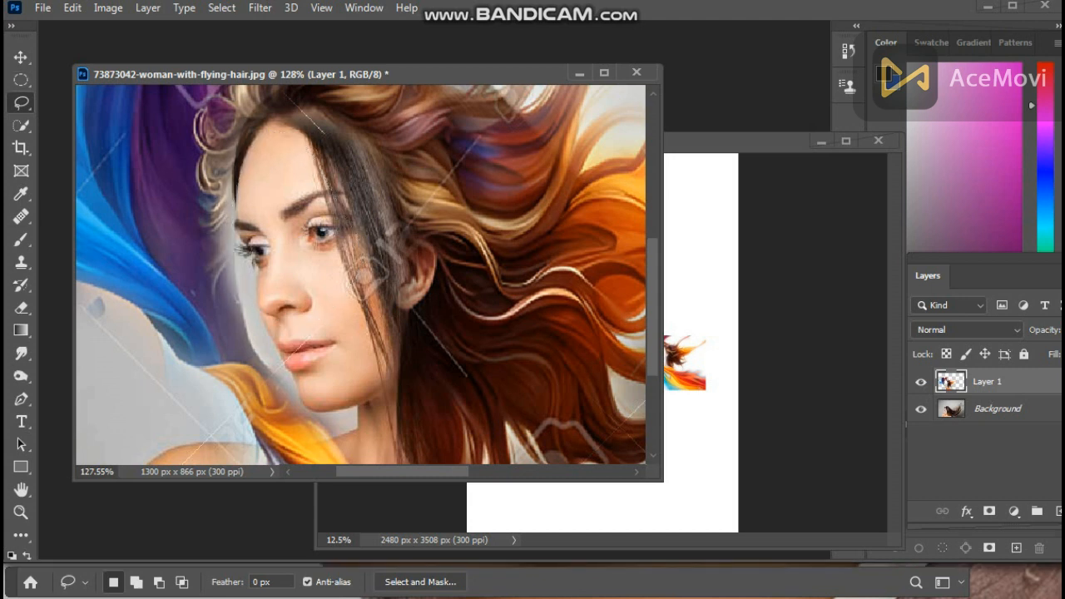
Scale Layer 1 down to 98.04% from its outer left edge to tighten the hair around the face.
scroll(274, 291, "down", 11)
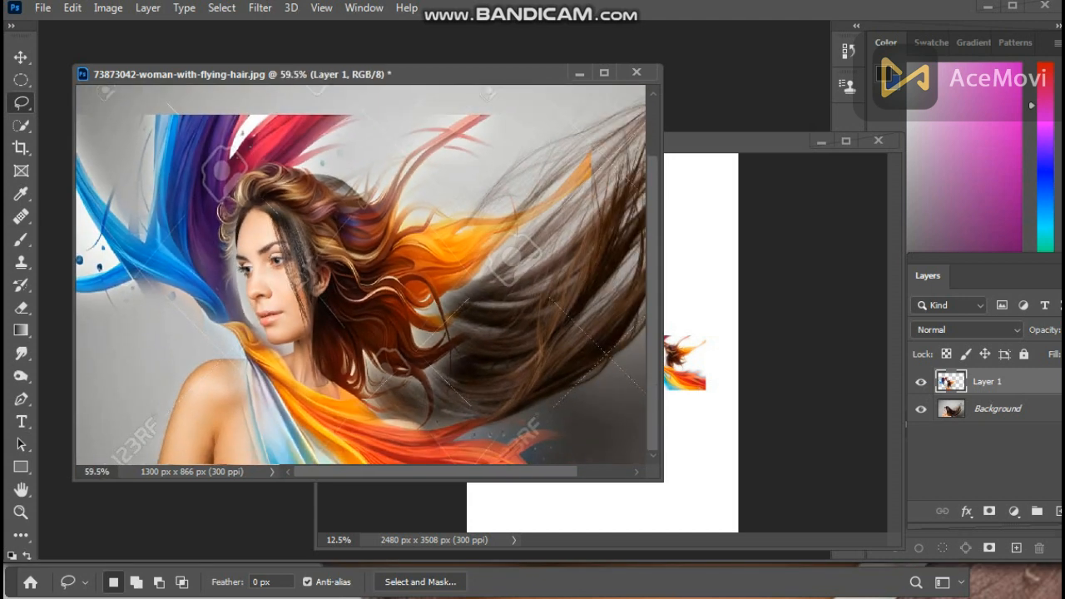
scroll(360, 275, "down", 1)
key("v")
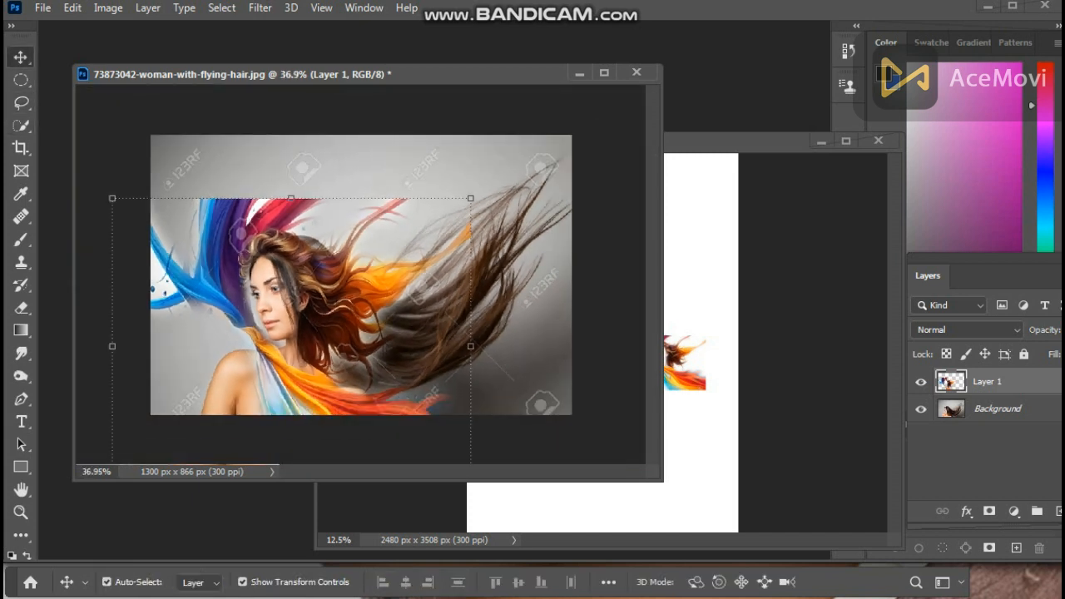
left_click_drag(112, 345, 120, 345)
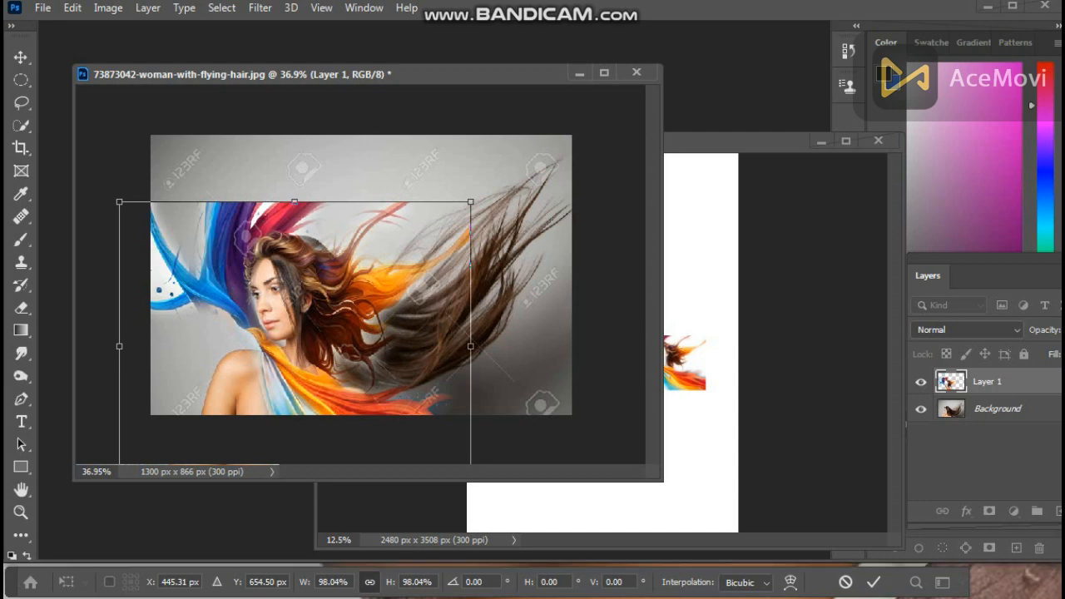
key("Return")
Scale Layer 1 to 97.80% and nudge it slightly to the right to align the hairline with the face.
scroll(347, 293, "up", 2)
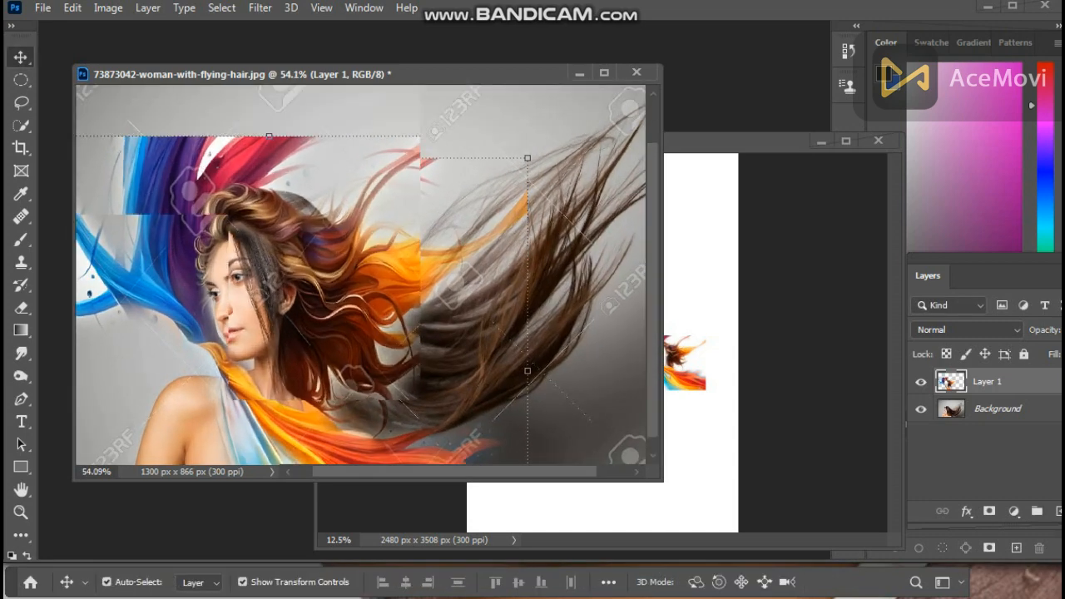
scroll(290, 371, "up", 5)
scroll(290, 370, "down", 4)
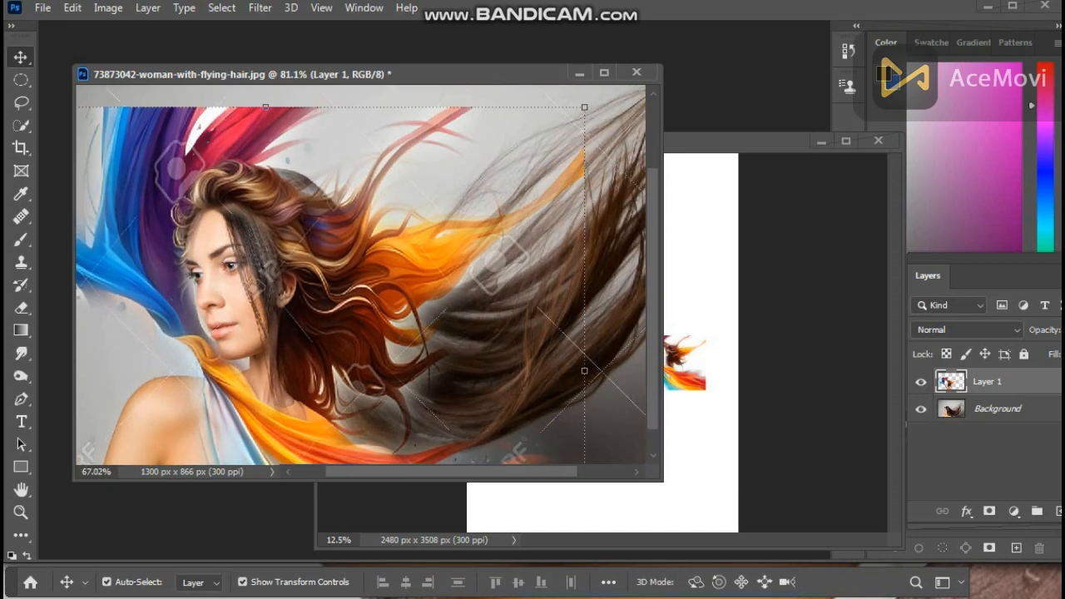
mouse_move(585, 370)
left_mouse_down()
mouse_move(543, 371)
mouse_move(589, 370)
mouse_move(571, 371)
left_mouse_up()
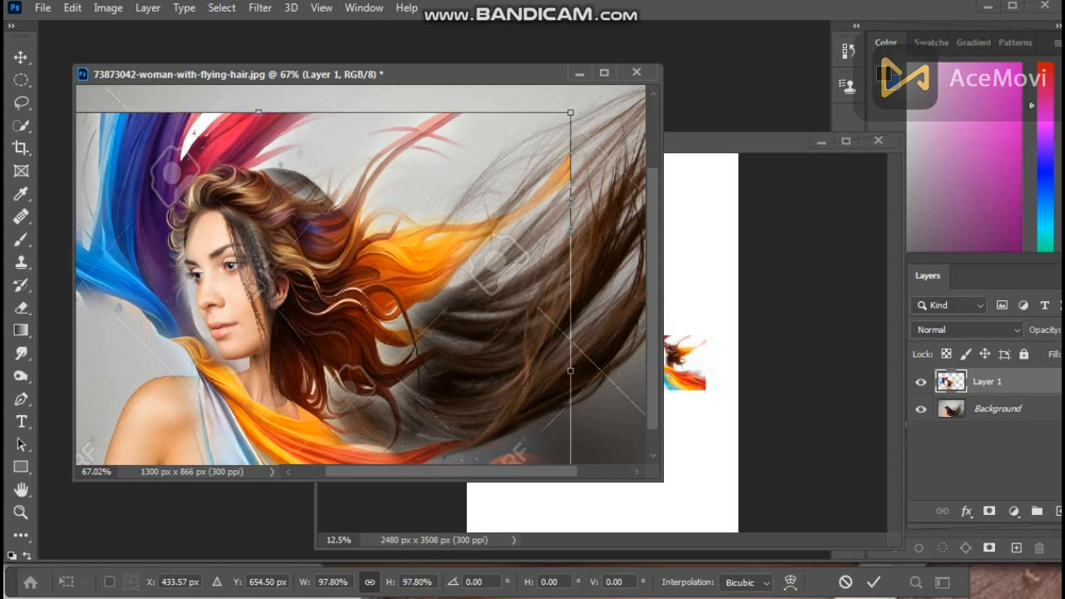
mouse_move(389, 249)
left_mouse_down()
mouse_move(386, 258)
mouse_move(392, 248)
left_mouse_up()
key("Return")
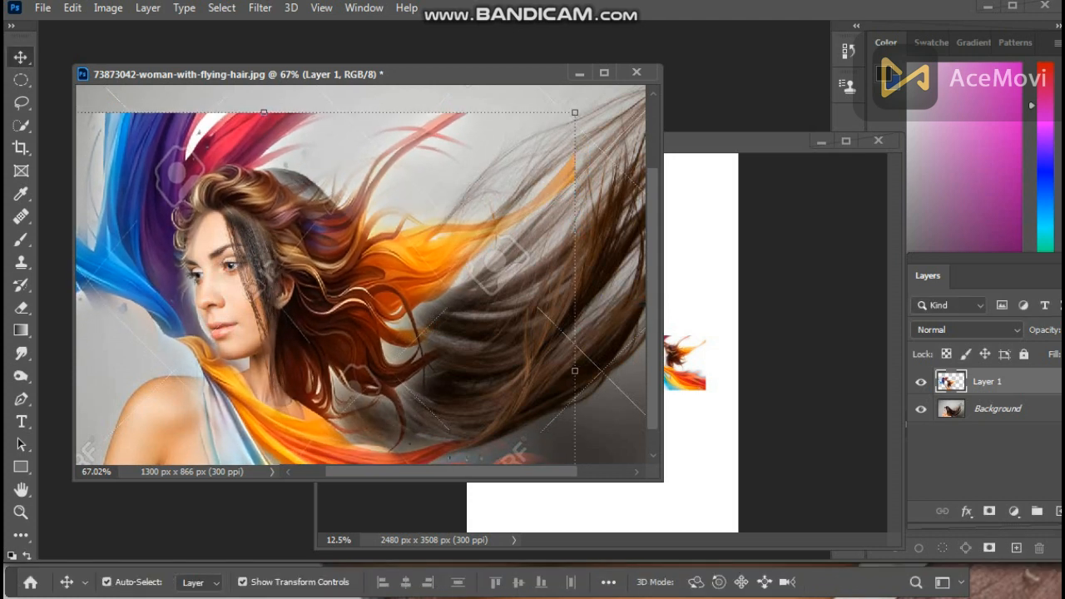
Narrow Layer 1 horizontally and shift it to the right so the painted hair hugs the face.
left_click_drag(574, 204, 522, 204)
left_click_drag(304, 171, 321, 172)
key("Return")
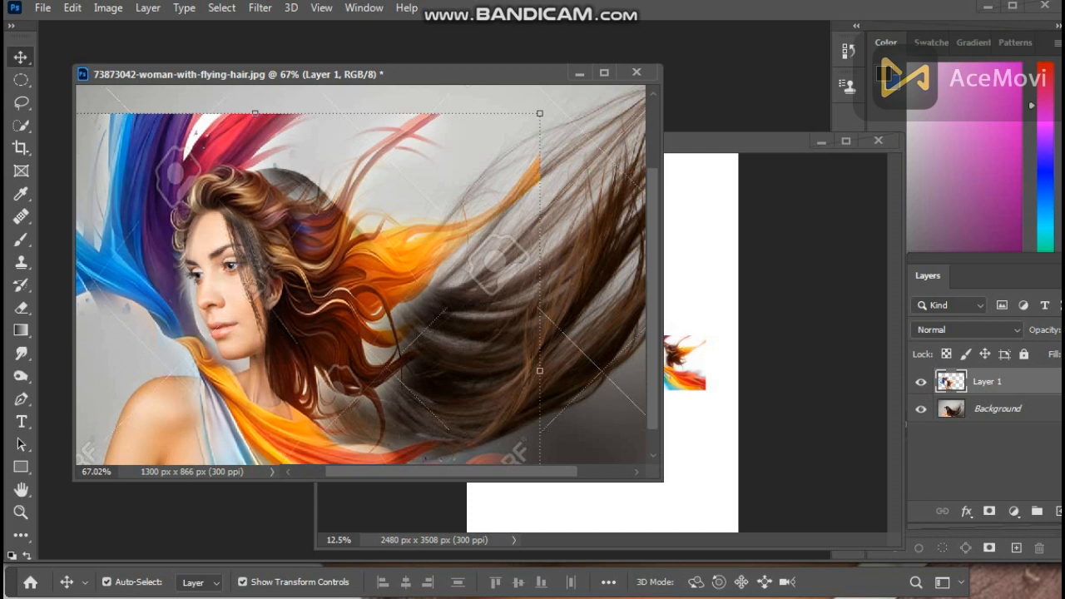
Lasso the small area around the far eye's lashes, feather it by 10 px and clear it from Layer 1.
scroll(360, 327, "up", 3)
scroll(361, 275, "up", 3)
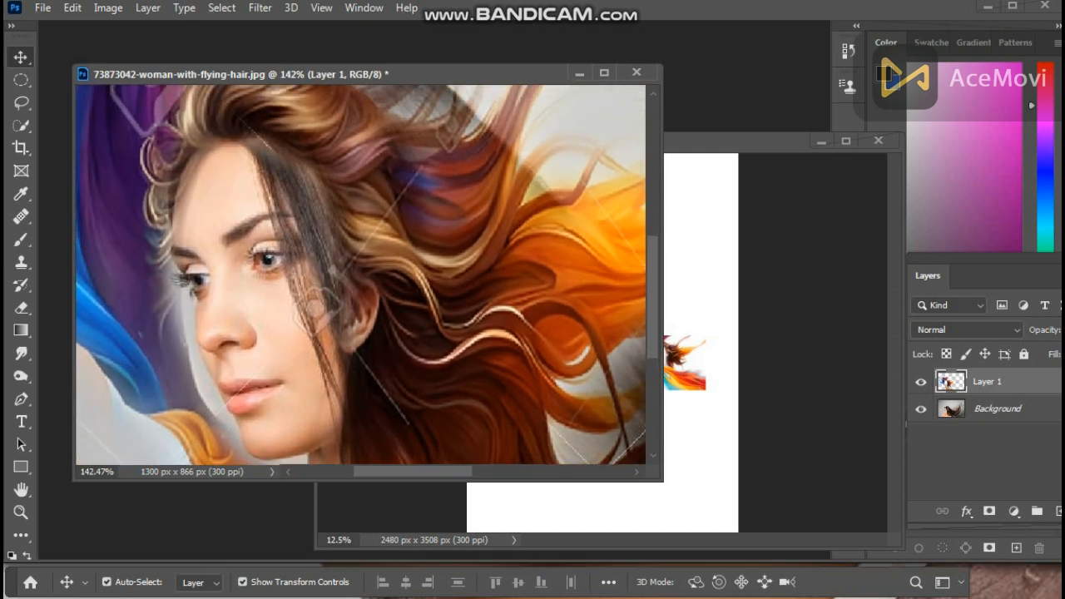
left_click(21, 102)
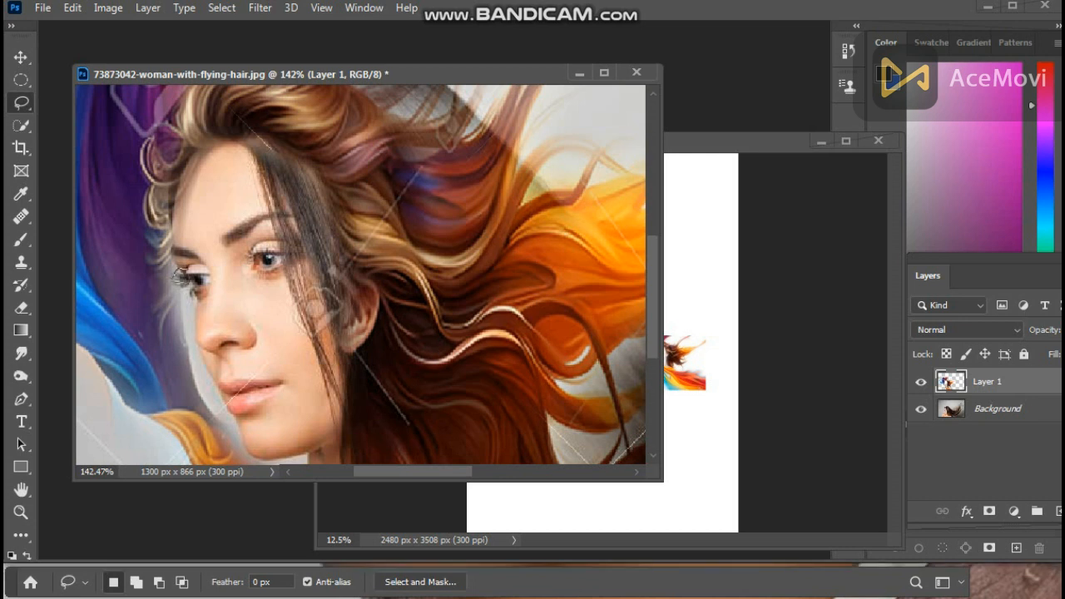
right_click(180, 273)
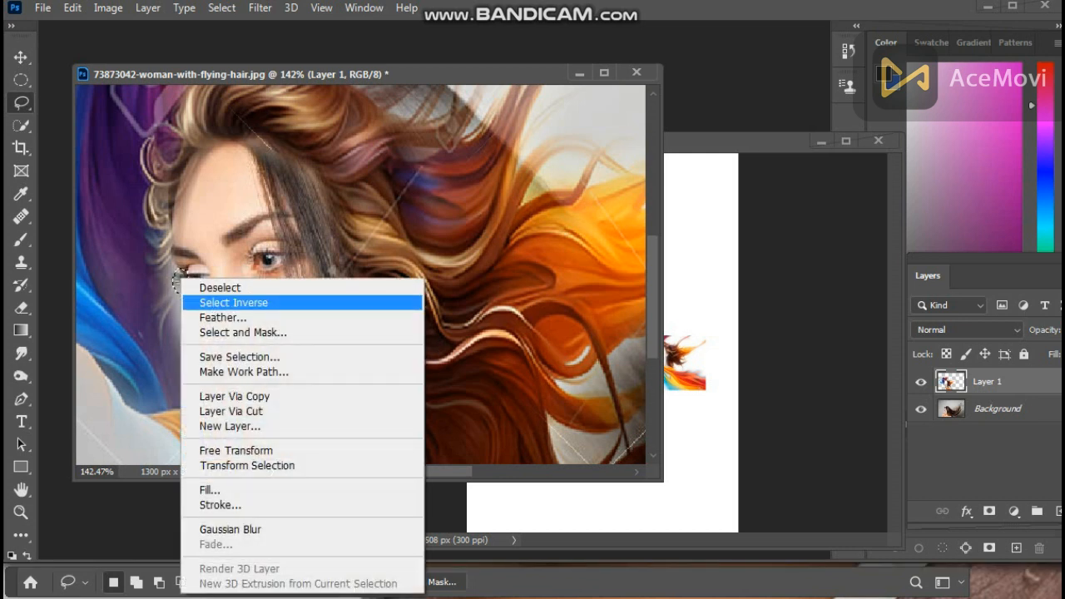
left_click(225, 318)
key("Return")
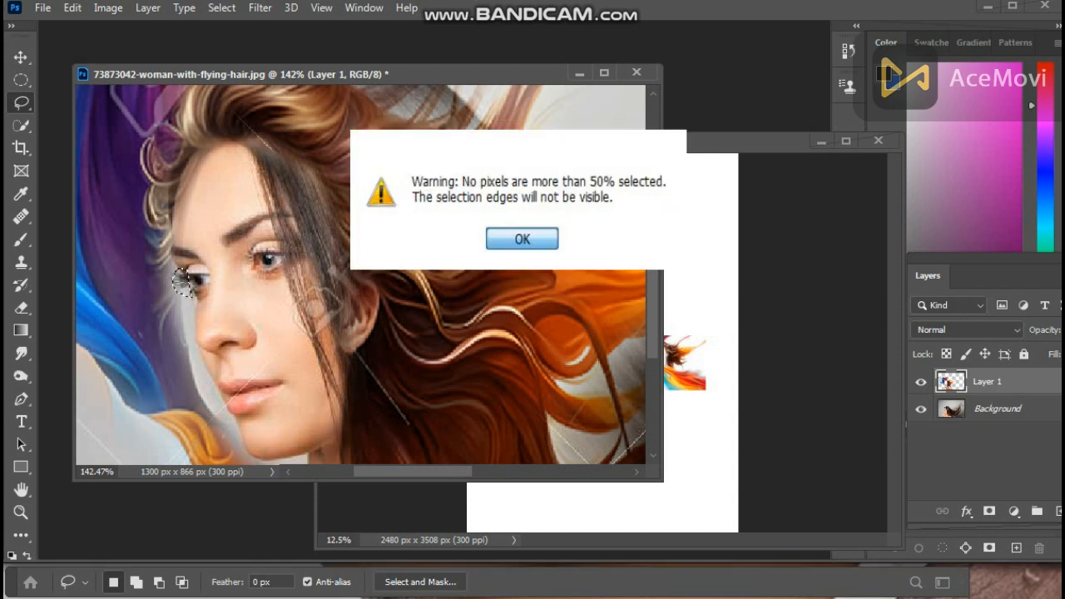
key("Return")
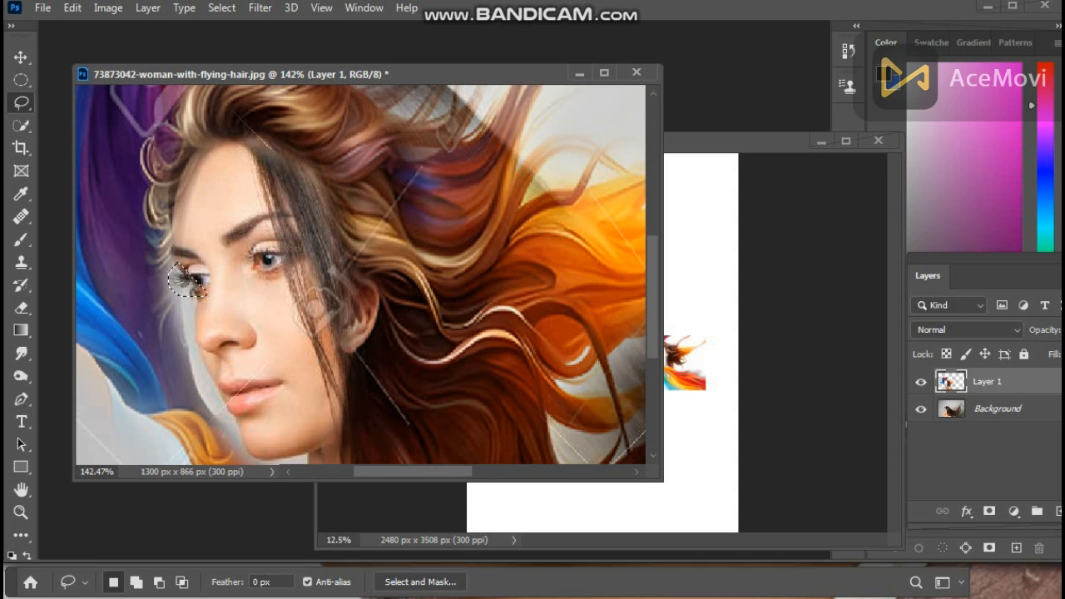
right_click(185, 277)
left_click(203, 317)
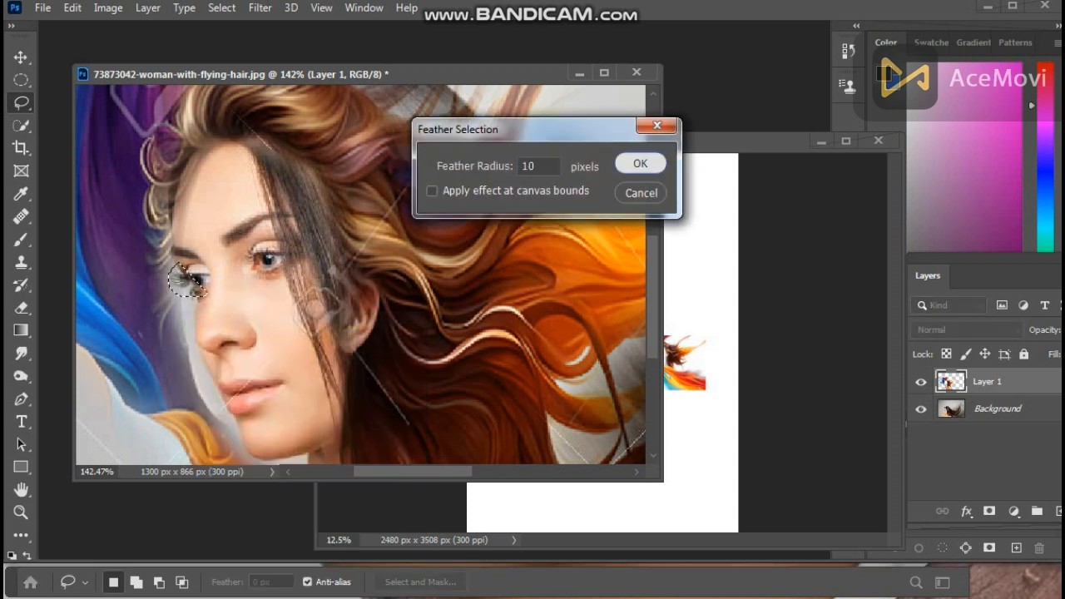
key("Return")
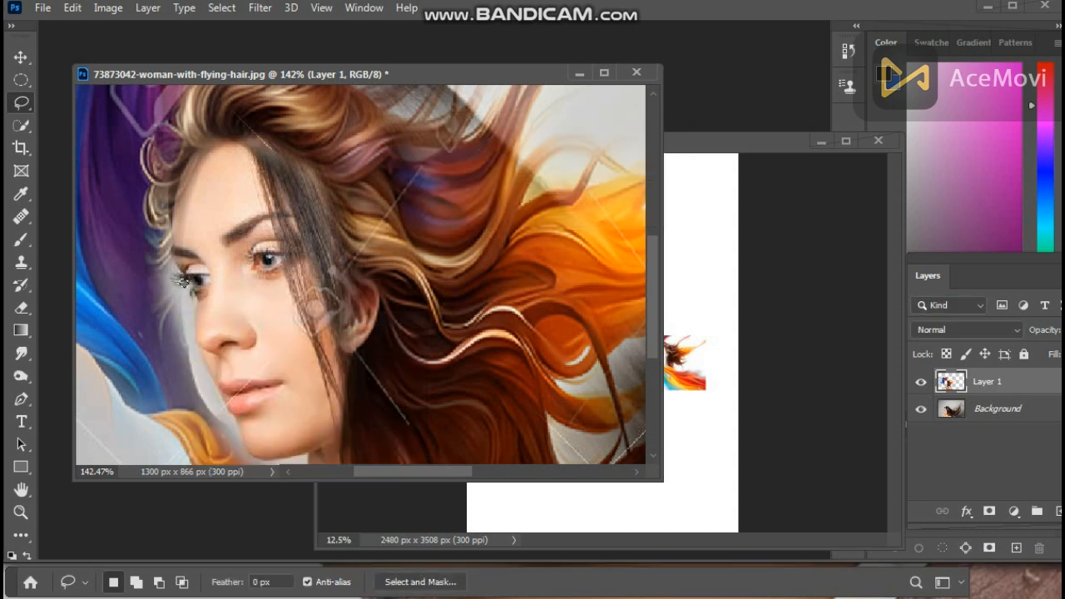
Clone purple painted backdrop over the pale area beside the nose with a soft 95 px Clone Stamp at 0% hardness.
scroll(360, 275, "down", 3)
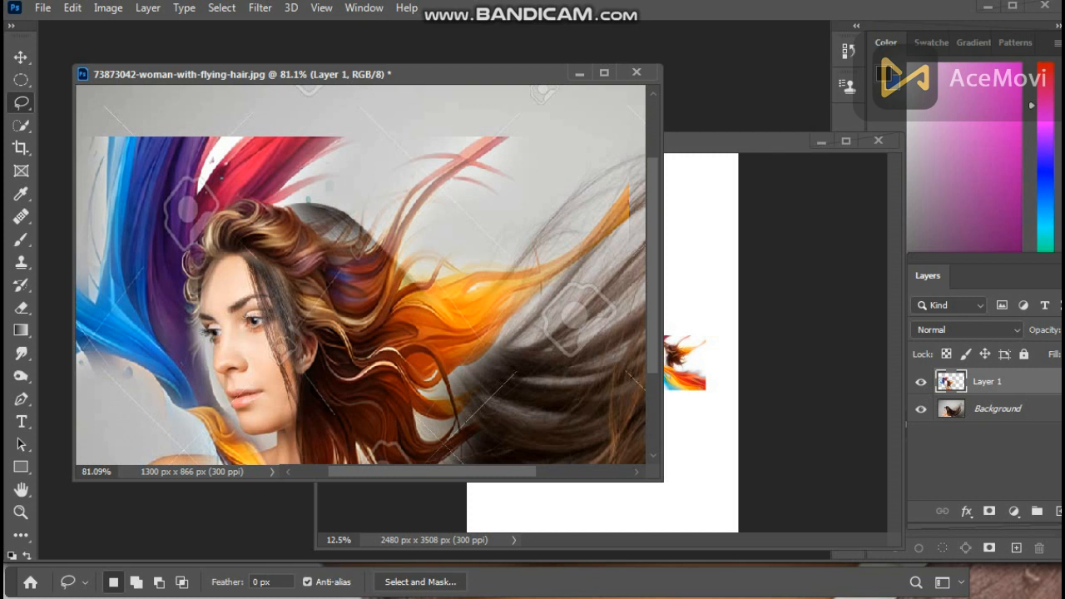
scroll(360, 275, "down", 1)
key("s")
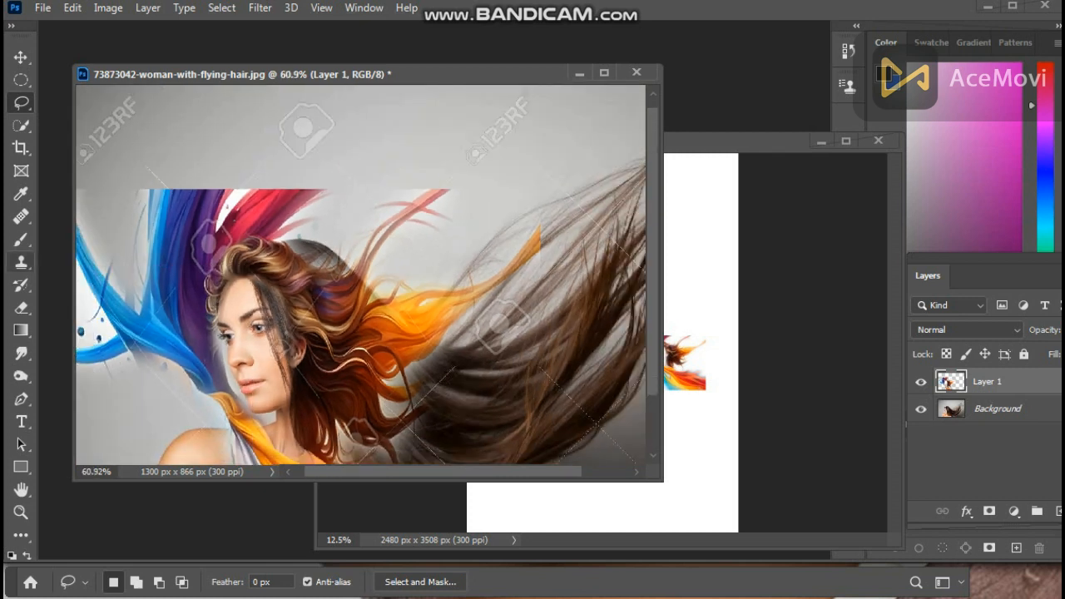
scroll(235, 358, "up", 4)
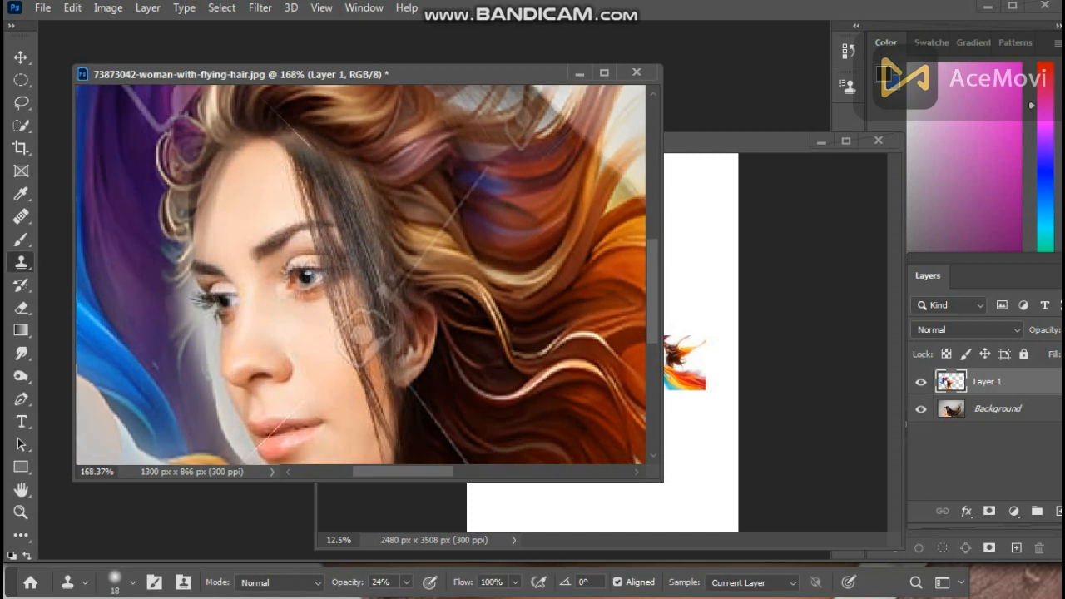
scroll(360, 275, "left", 2)
scroll(360, 275, "down", 1)
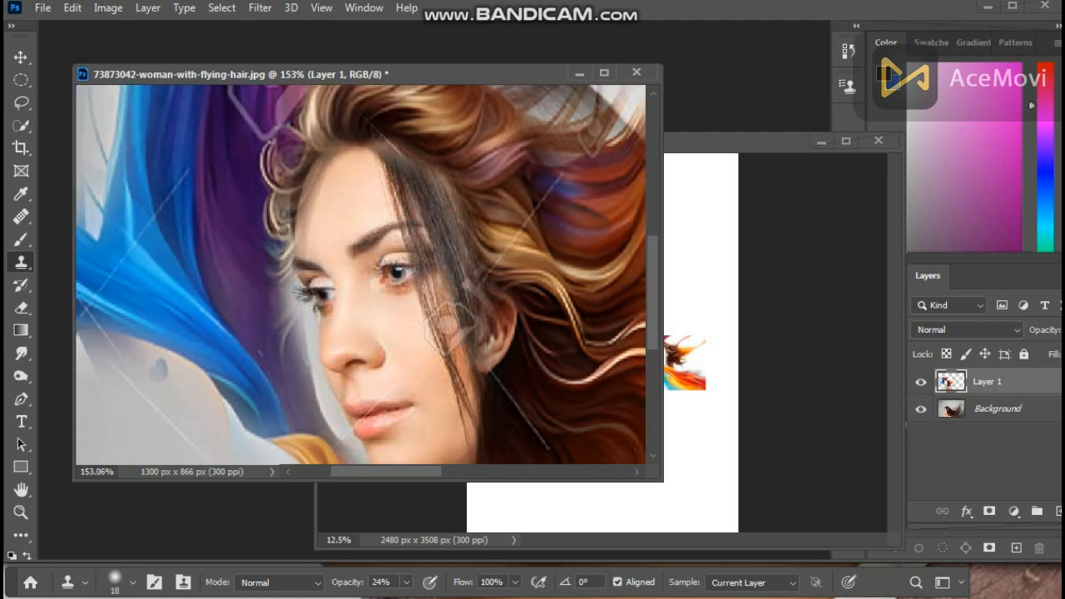
right_click(326, 321)
left_click(464, 358)
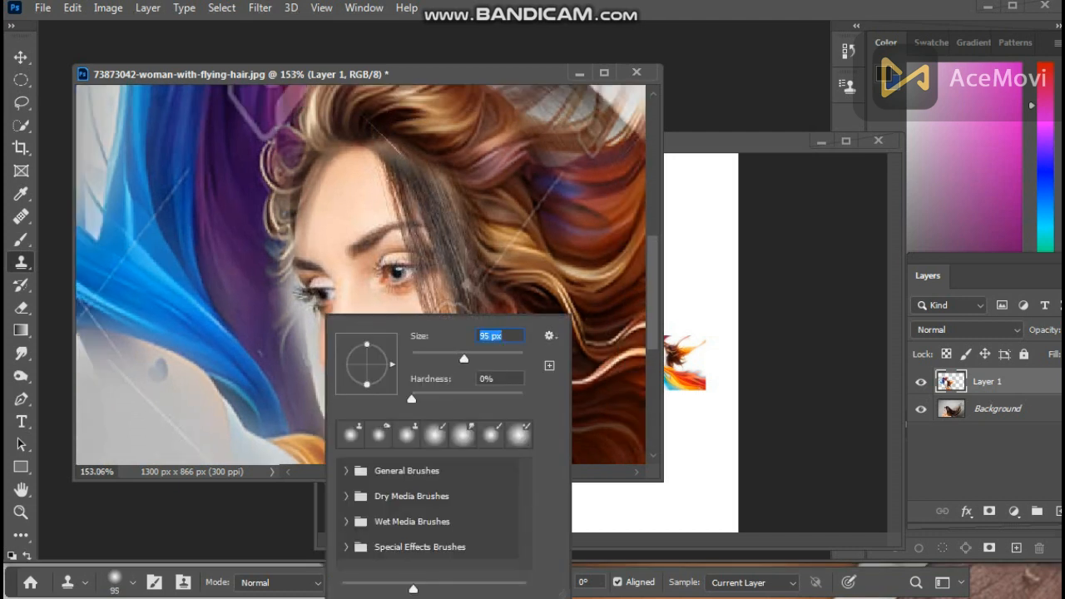
key("Return")
left_click_drag(303, 361, 306, 345)
Reduce the Clone Stamp brush to 31 px and clone purple paint over the pale halo along the nose, mouth and chin.
right_click(308, 345)
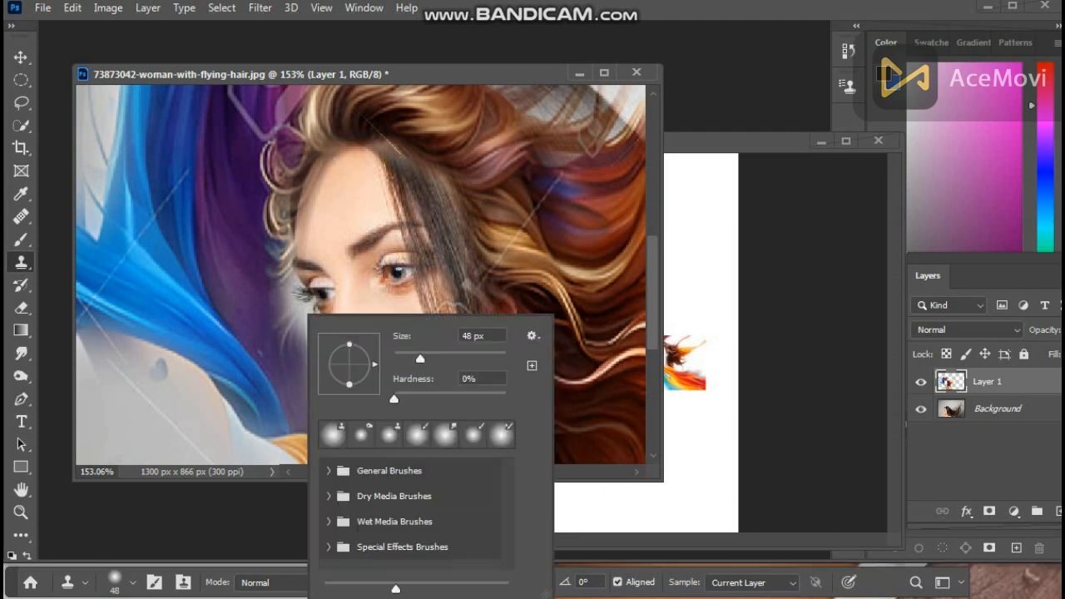
key("Return")
left_click_drag(304, 336, 306, 327)
left_click_drag(313, 398, 313, 370)
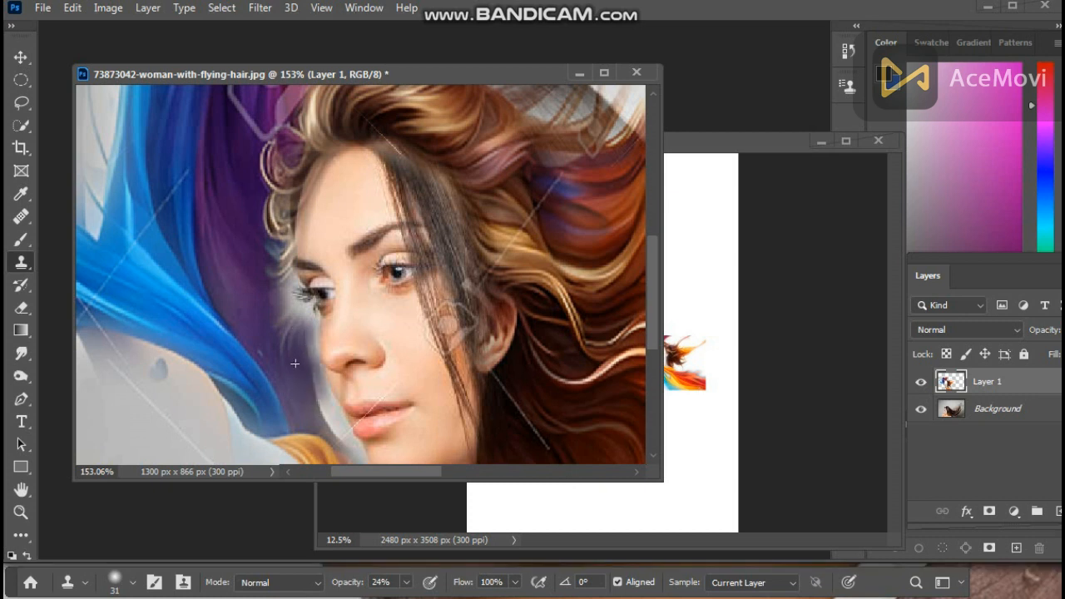
left_click(322, 410)
mouse_move(327, 419)
left_mouse_down()
mouse_move(336, 428)
mouse_move(331, 404)
left_mouse_up()
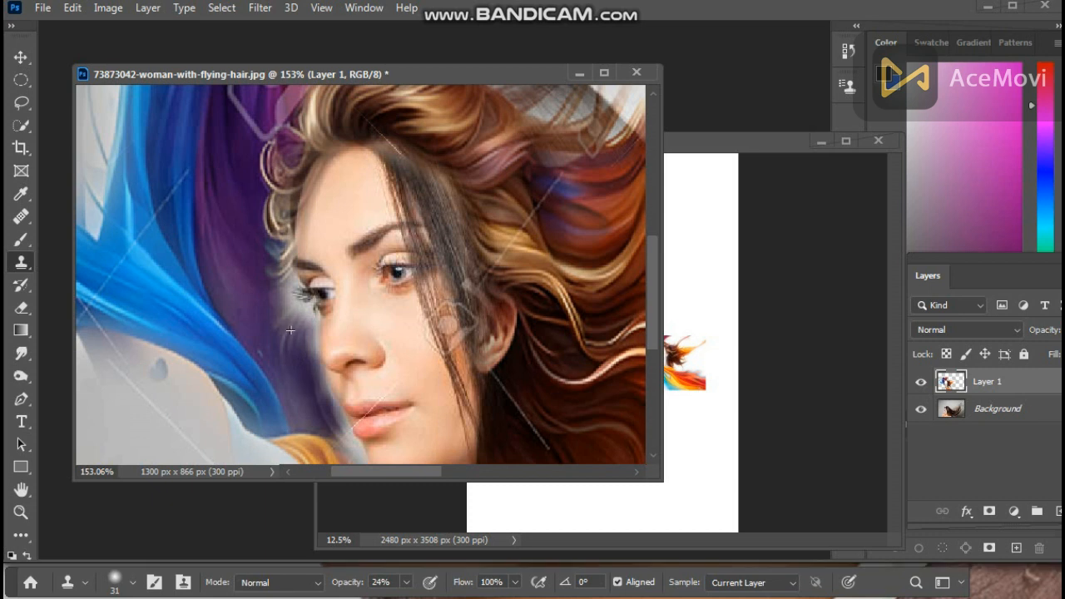
Marquee-select the full-width strip of Layer 1 above the head, stretch it upward to 221.38% height and deselect.
scroll(292, 318, "down", 3)
scroll(292, 318, "down", 1)
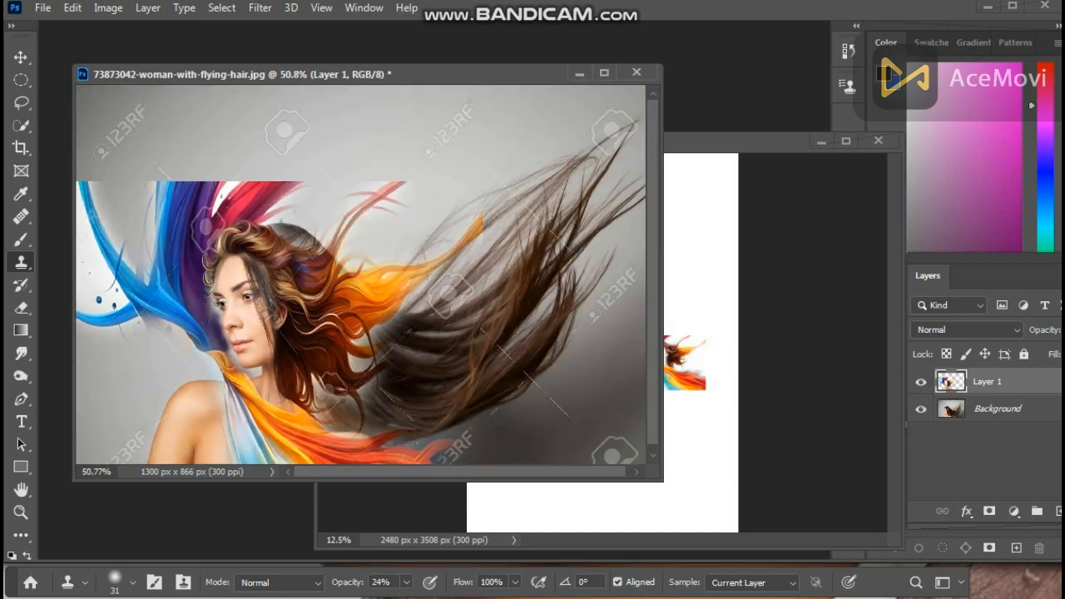
scroll(291, 318, "down", 1)
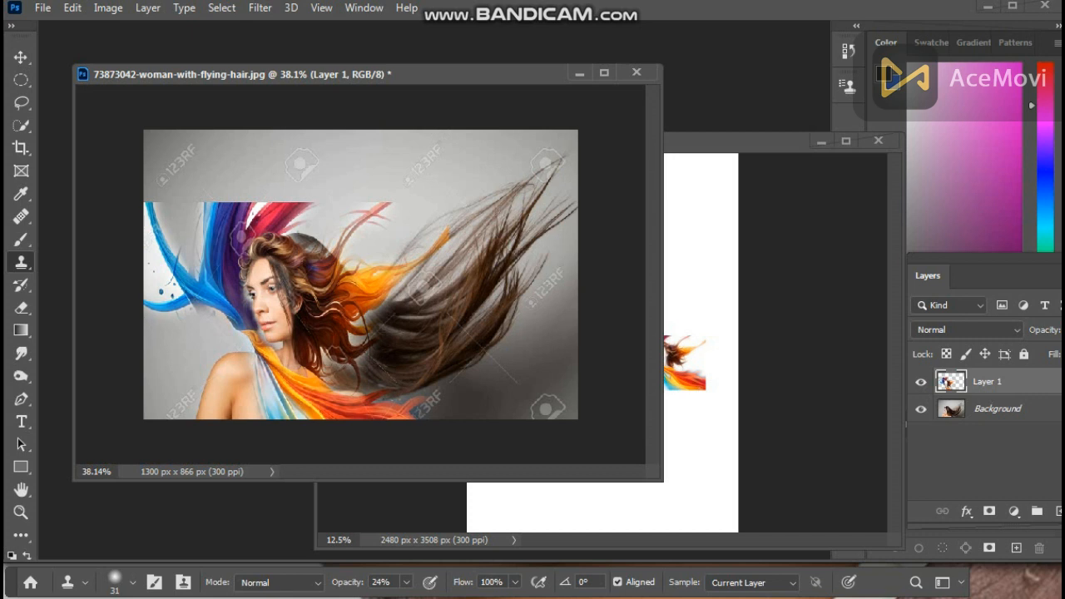
key("m")
right_click(21, 79)
left_click(116, 80)
left_click_drag(145, 236, 620, 125)
key("v")
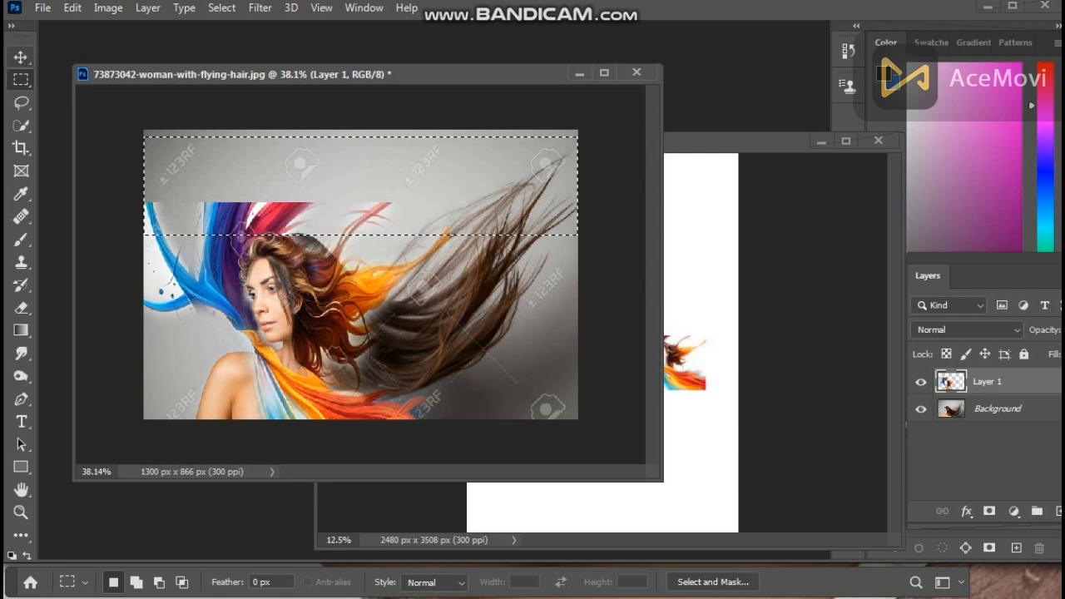
key("ctrl+t")
left_click_drag(360, 109, 361, 26)
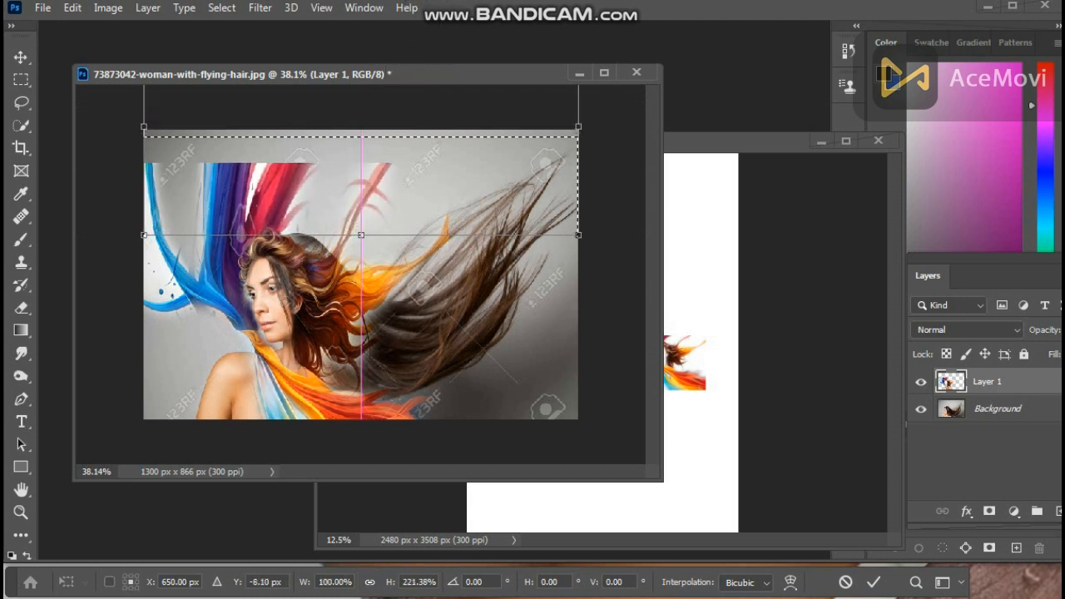
key("Return")
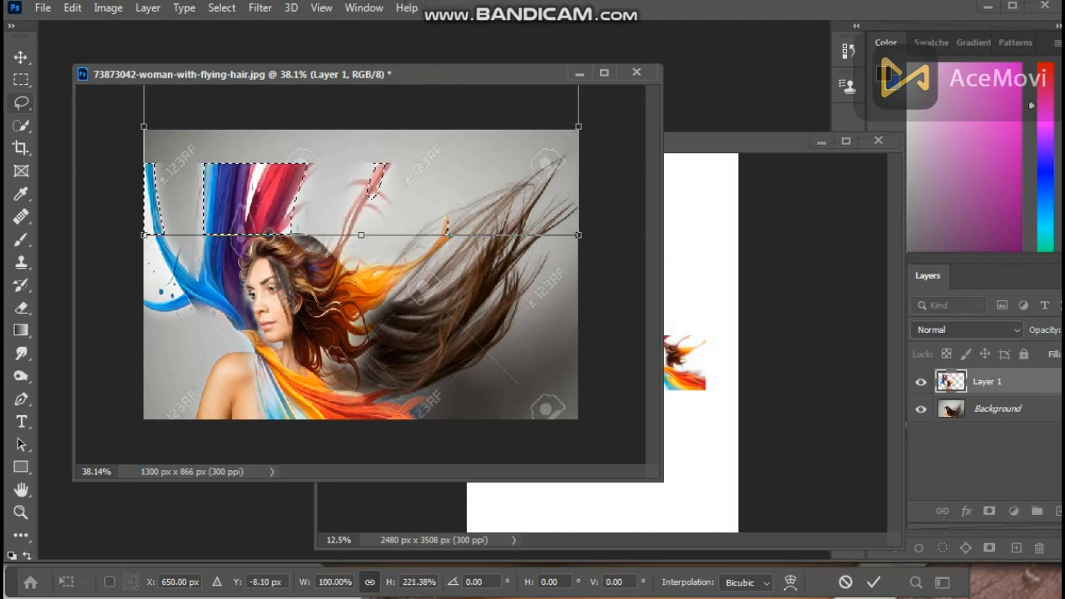
key("ctrl+d")
Close the Untitled-1 document without saving it and return to the woman's photo.
scroll(361, 274, "down", 7)
scroll(361, 273, "up", 6)
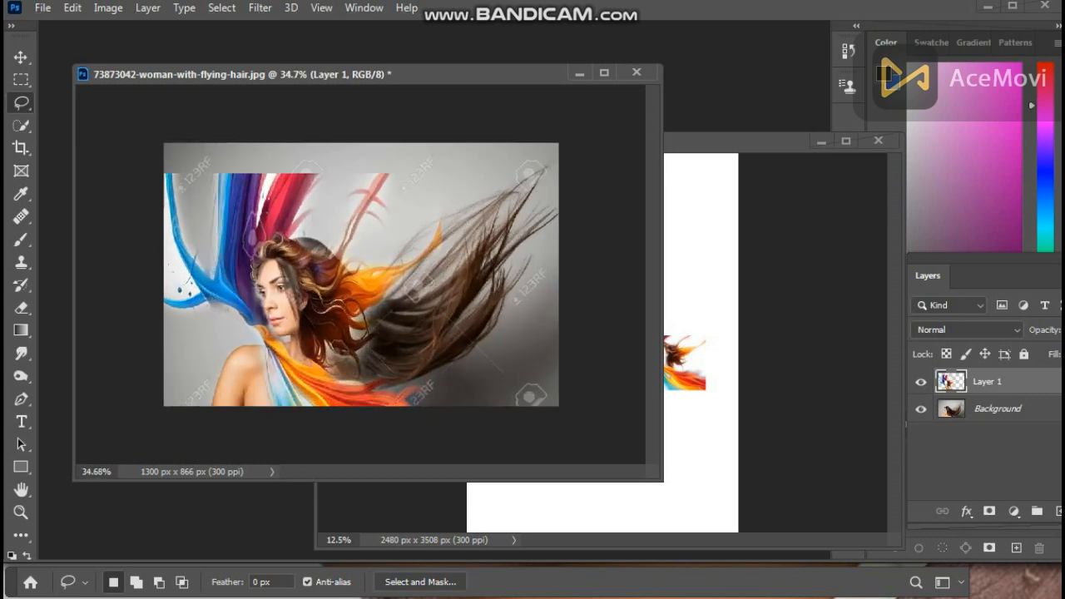
left_click(749, 141)
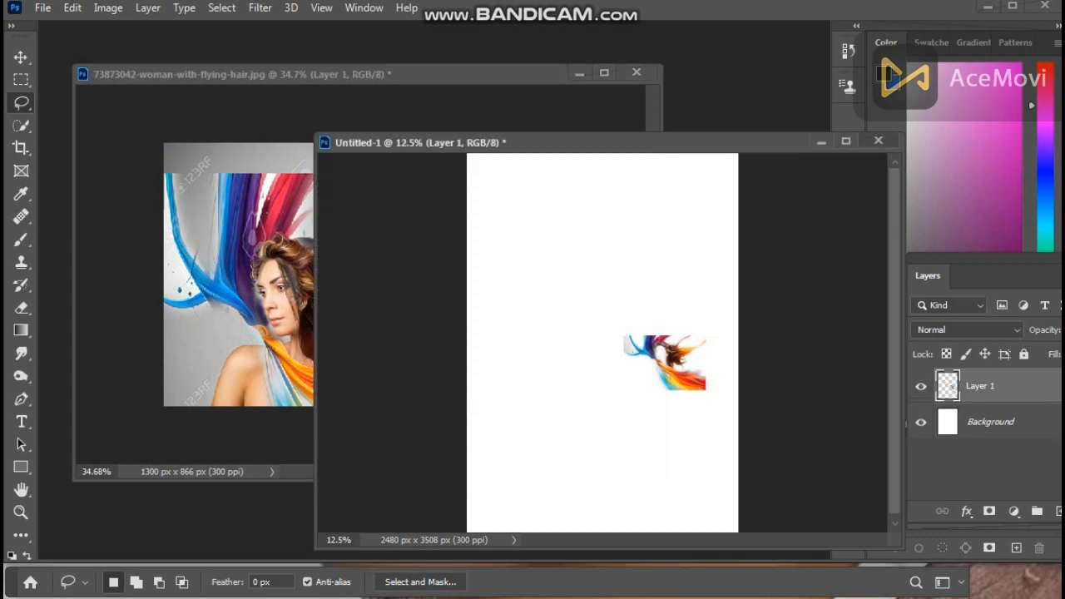
left_click(878, 141)
left_click(532, 239)
Switch to the regular Brush tool and set its soft tip to 78 px.
scroll(361, 274, "up", 5)
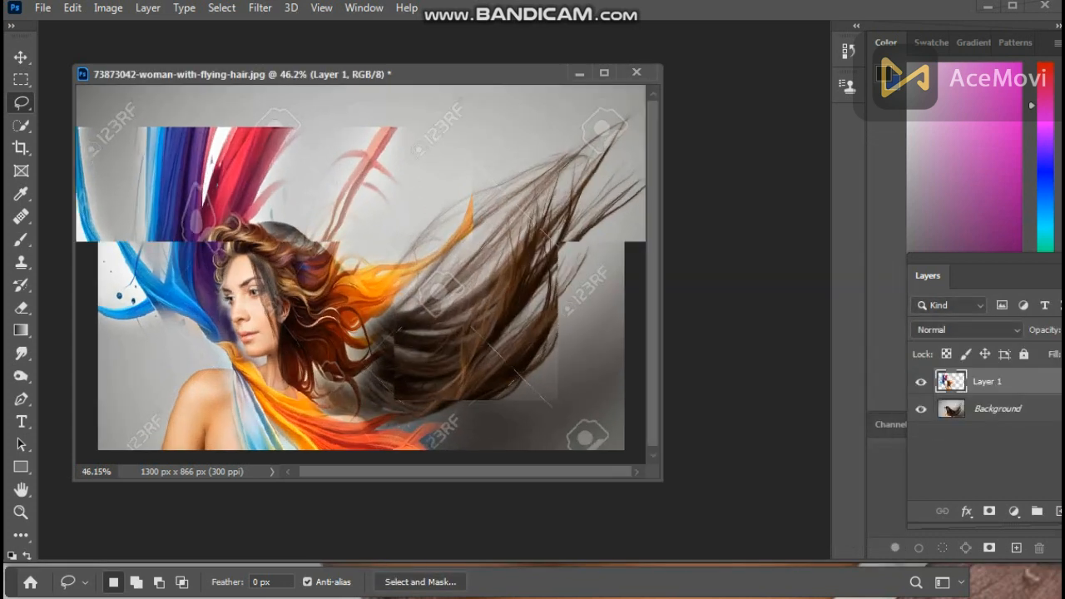
scroll(361, 274, "down", 2)
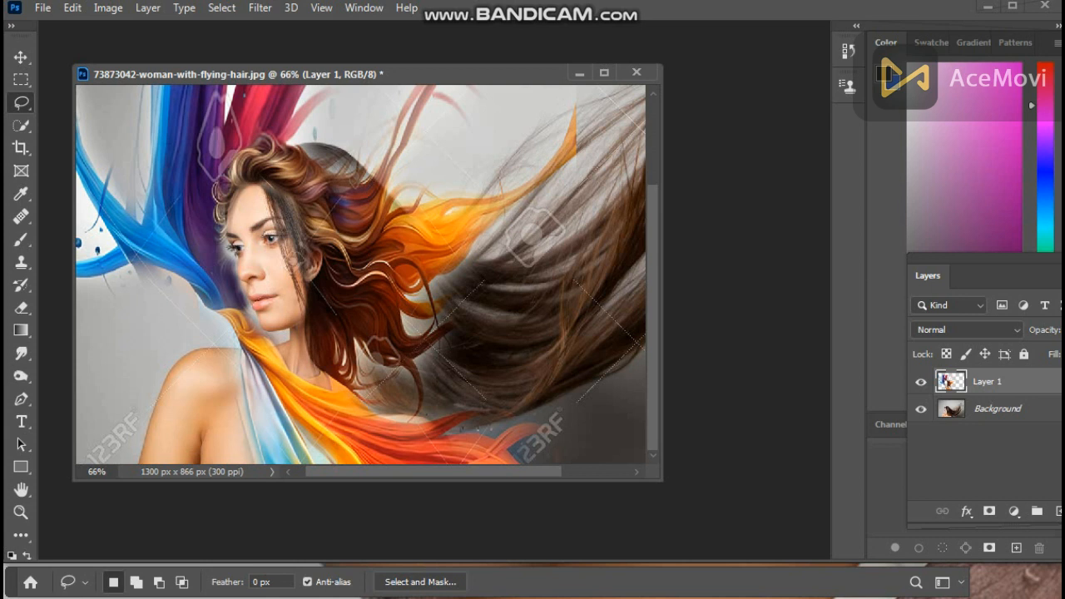
left_click(21, 240)
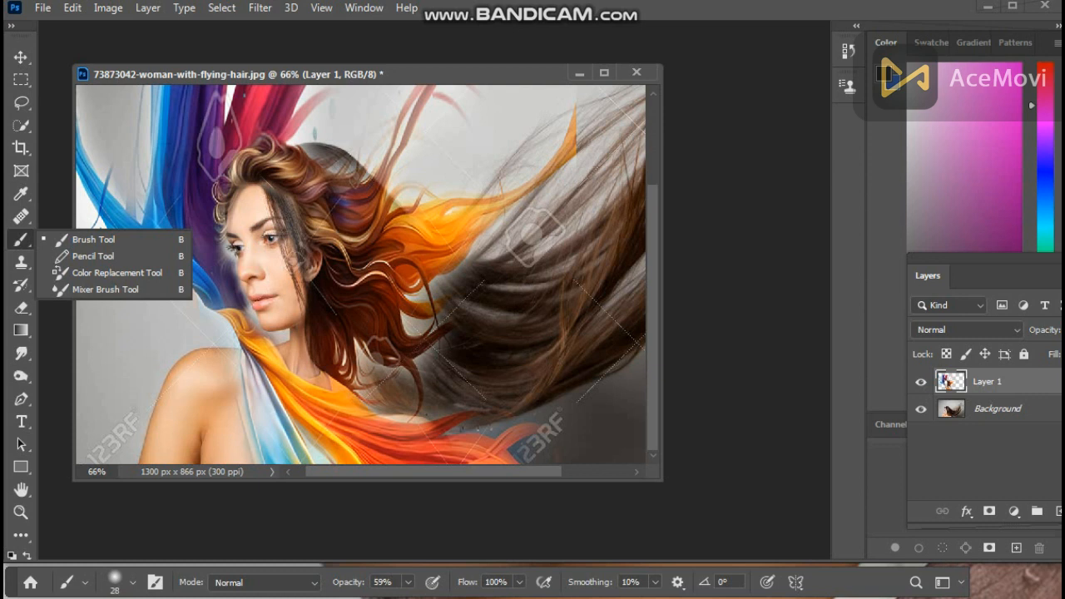
left_click(100, 239)
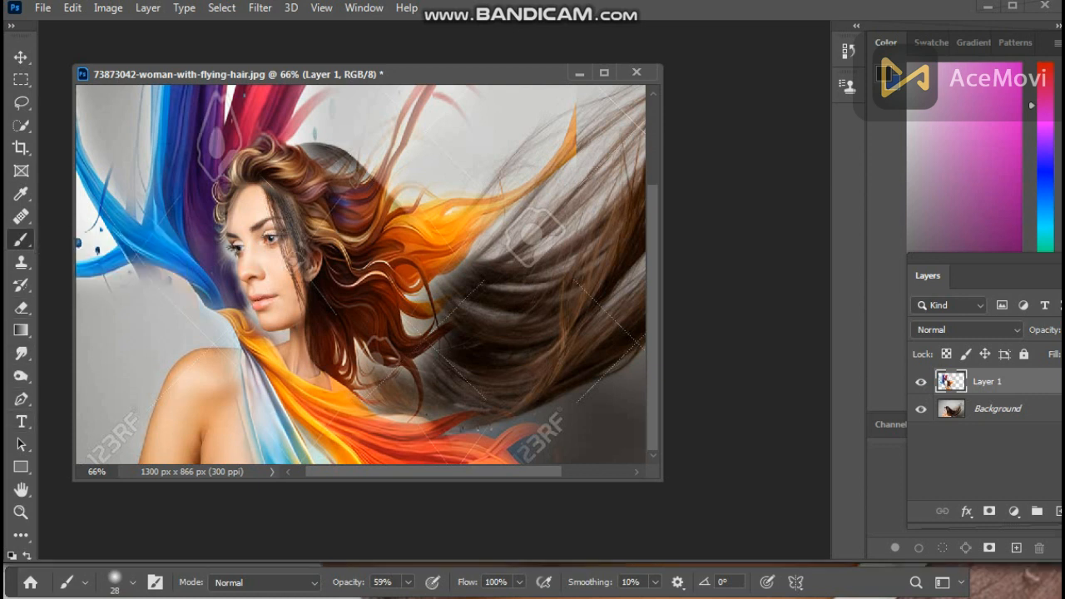
right_click(464, 238)
key("Return")
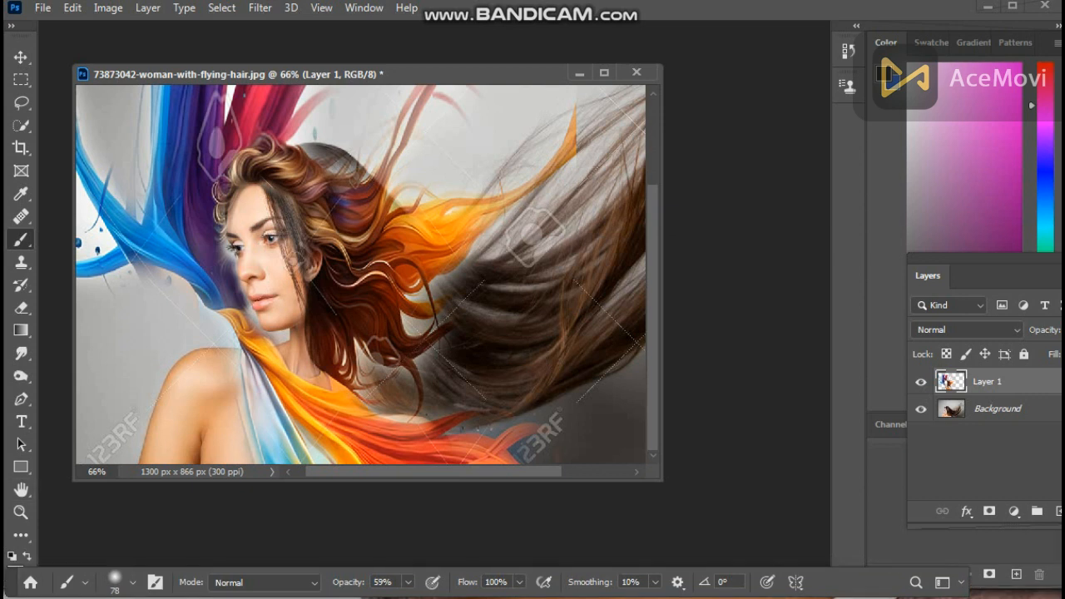
Set the foreground colour to orange e19505 and paint a 59% opacity stroke along the lower edge of the flying hair.
left_click(15, 574)
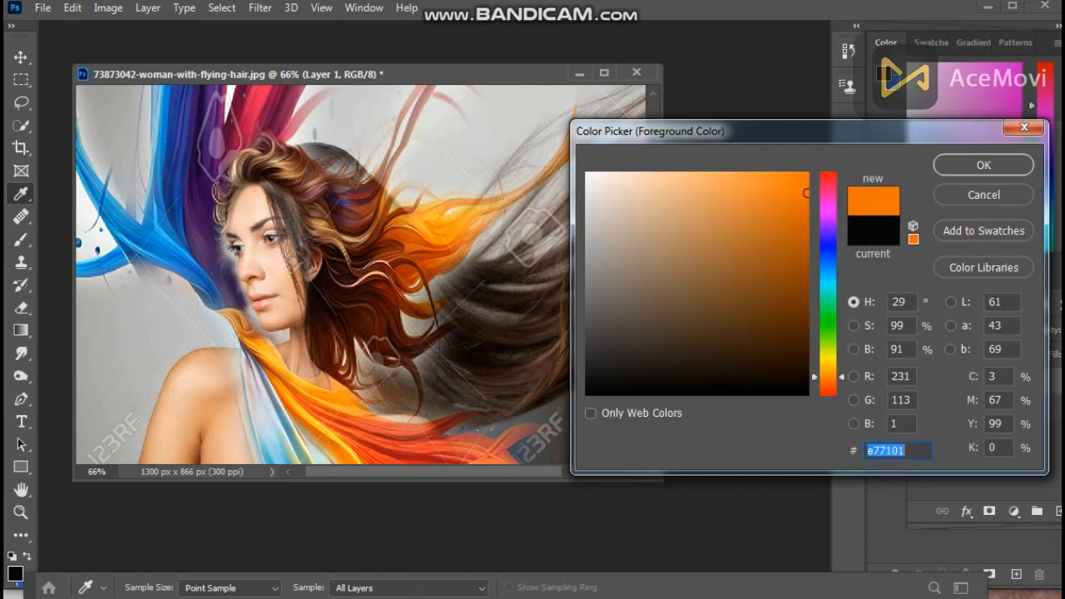
left_click(801, 263)
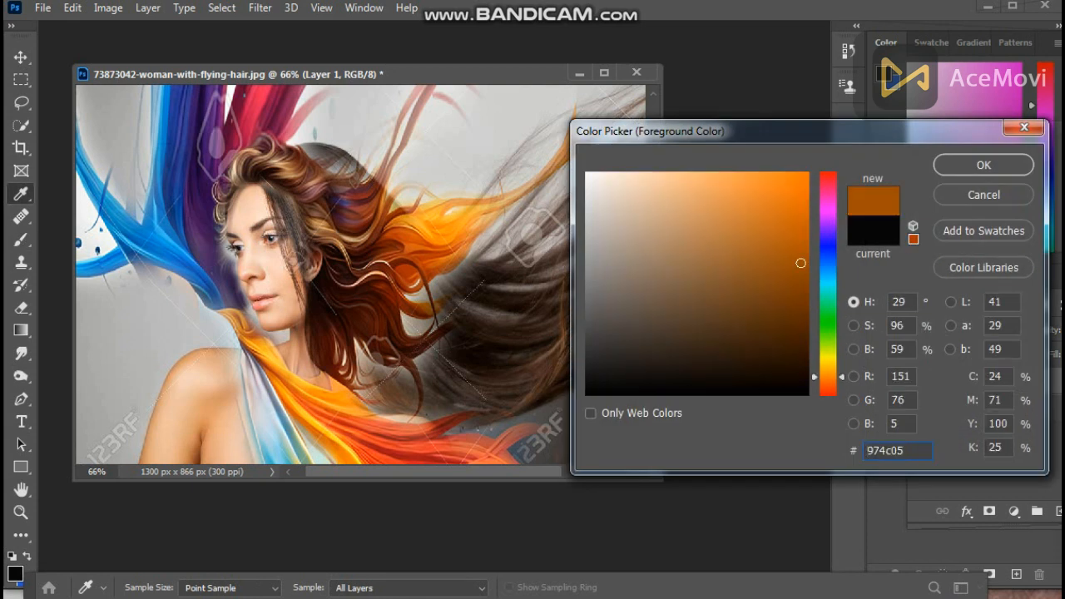
left_click(868, 450)
left_click(853, 423)
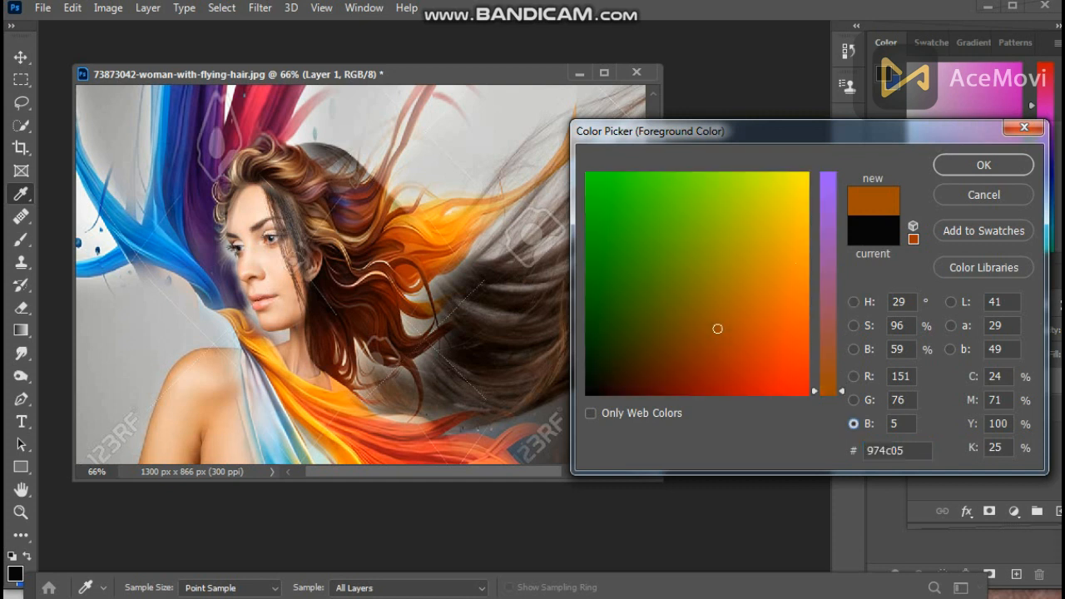
left_click(782, 265)
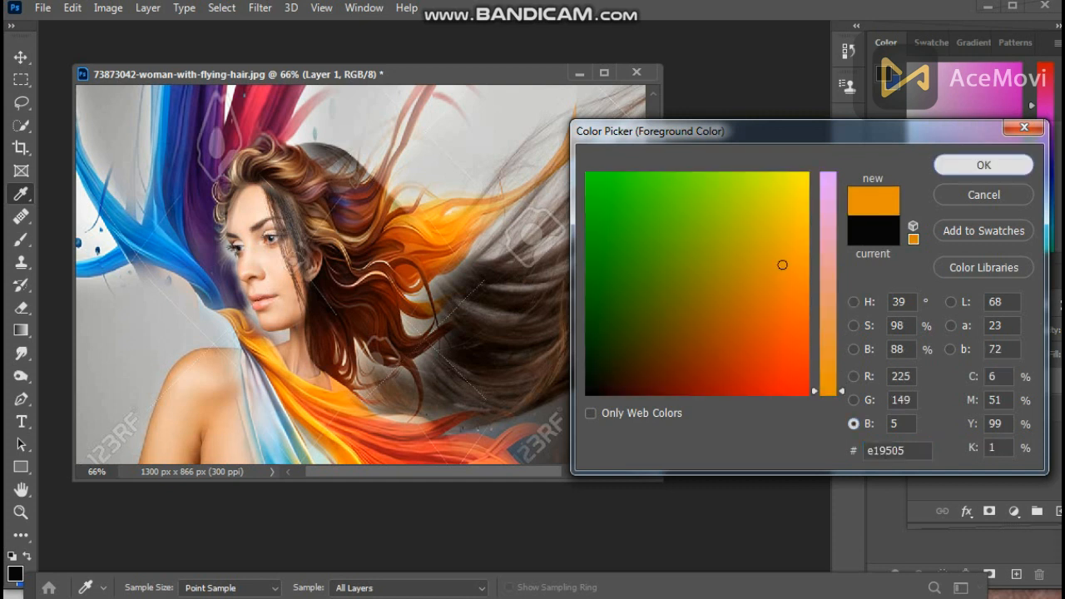
left_click(984, 165)
key("b")
left_click(369, 322)
mouse_move(369, 323)
left_mouse_down()
mouse_move(410, 371)
mouse_move(485, 396)
mouse_move(535, 392)
mouse_move(618, 330)
mouse_move(632, 270)
left_mouse_up()
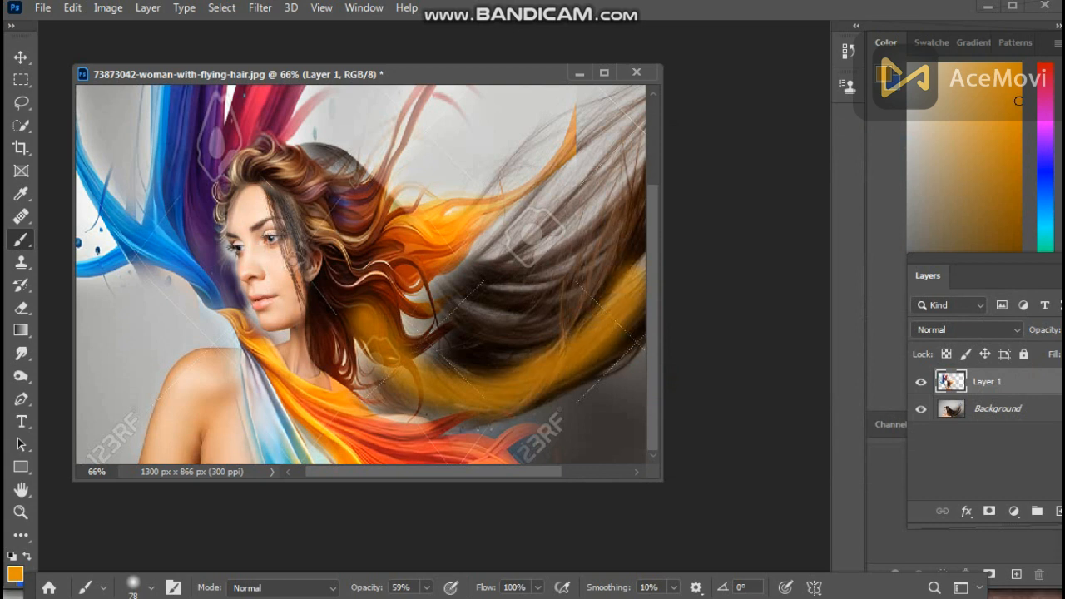
Paint a green 6fcc05 stroke through the middle of the flying hair with a 60 px brush at 100% opacity.
left_click(15, 574)
left_click(683, 216)
left_click(983, 164)
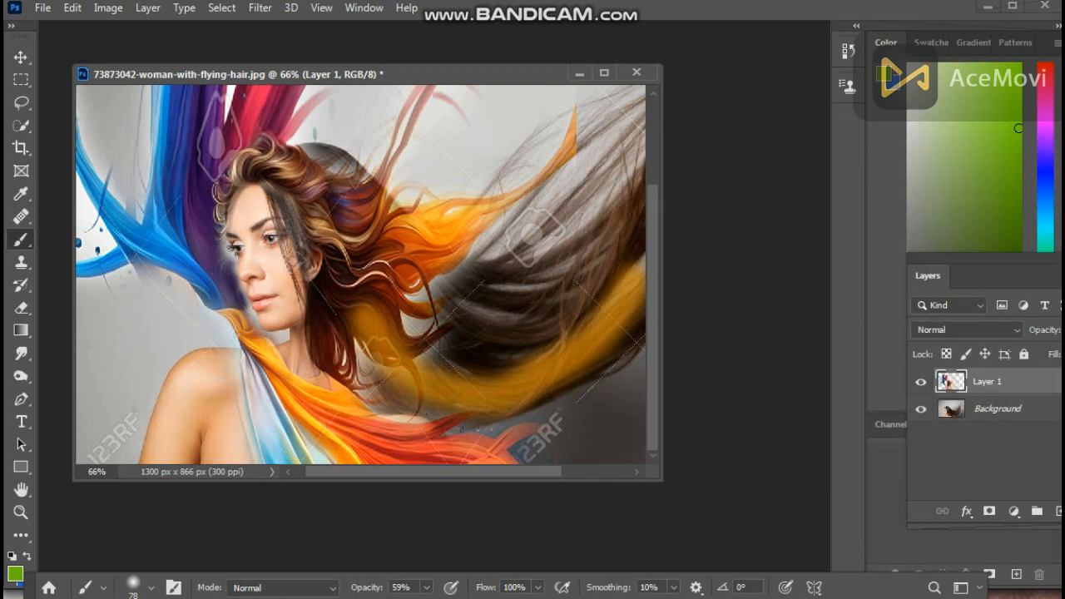
key("[")
left_click(427, 587)
left_click_drag(426, 592, 456, 592)
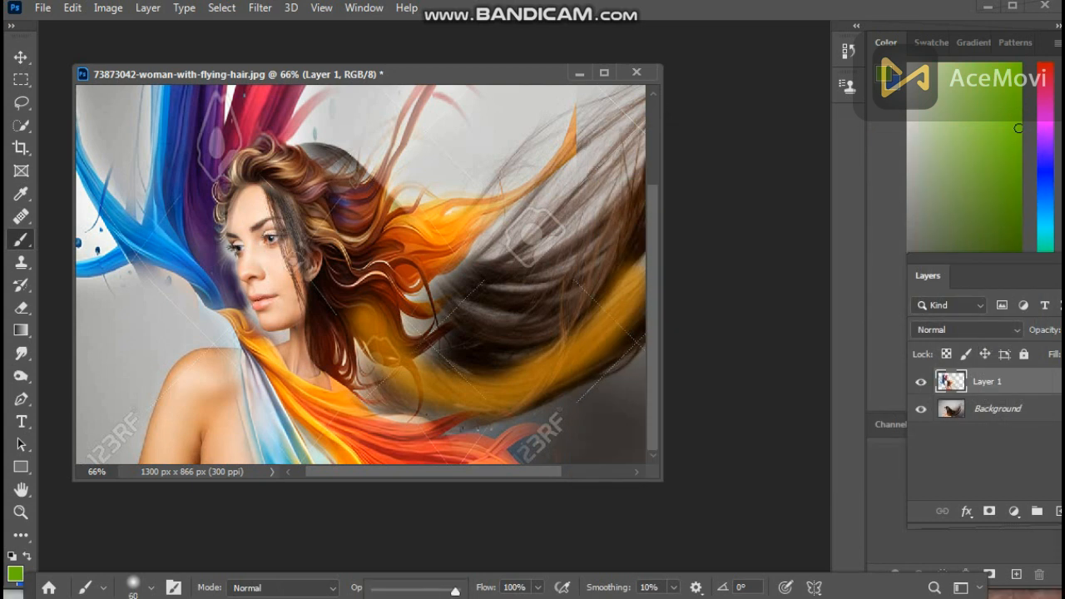
mouse_move(437, 315)
left_mouse_down()
mouse_move(516, 329)
mouse_move(595, 270)
mouse_move(637, 188)
left_mouse_up()
Set the foreground colour to red-orange ef2005 and paint along the upper and lower strands of the flying hair.
left_click(15, 574)
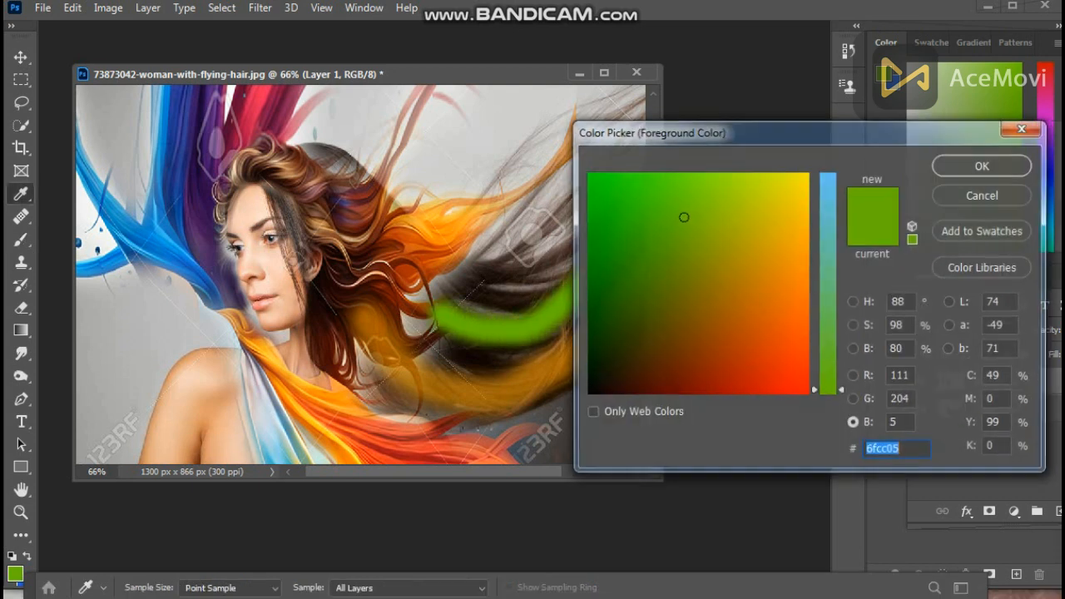
left_click(795, 367)
key("Return")
mouse_move(462, 263)
left_mouse_down()
mouse_move(620, 218)
mouse_move(641, 139)
left_mouse_up()
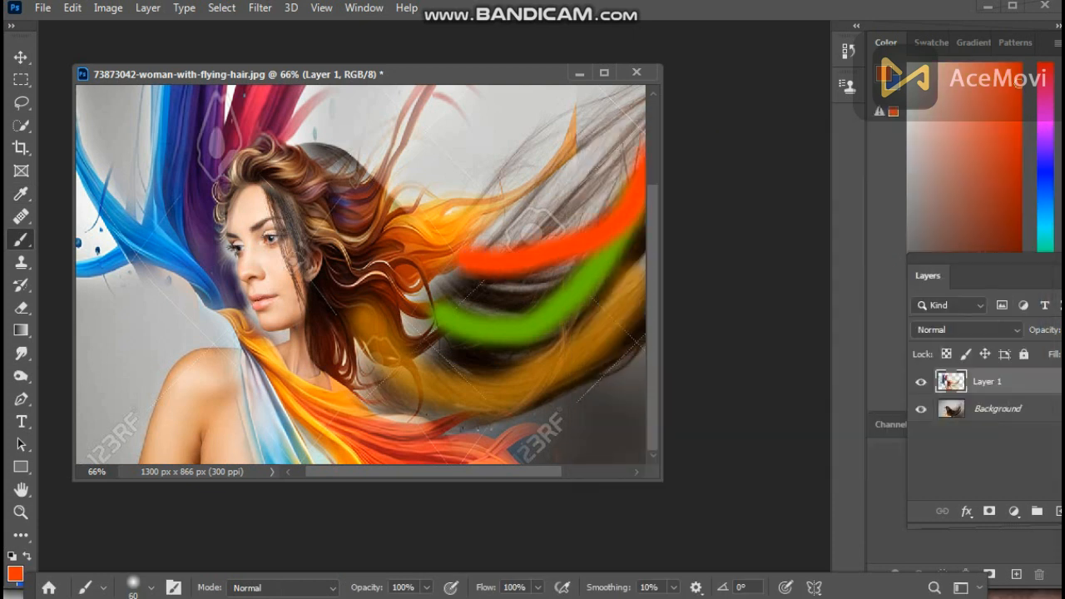
mouse_move(358, 310)
left_mouse_down()
mouse_move(418, 379)
mouse_move(533, 381)
mouse_move(629, 318)
mouse_move(642, 283)
left_mouse_up()
left_click(427, 295)
Set the foreground colour to blue 0505ef and paint strokes through the middle of the flying hair and over the crown.
left_click(15, 574)
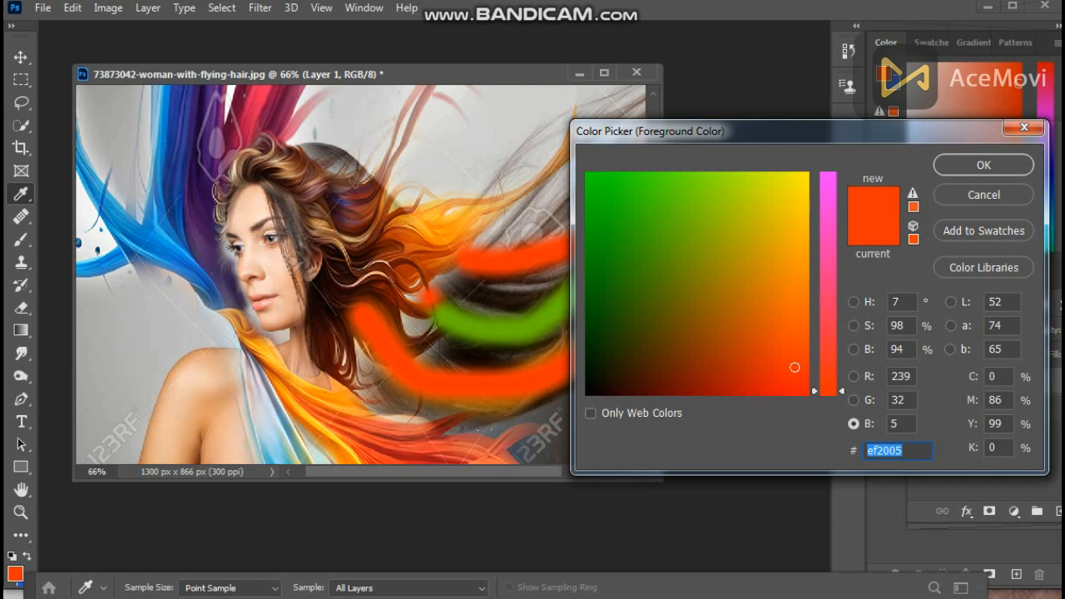
left_click(854, 302)
left_click(828, 246)
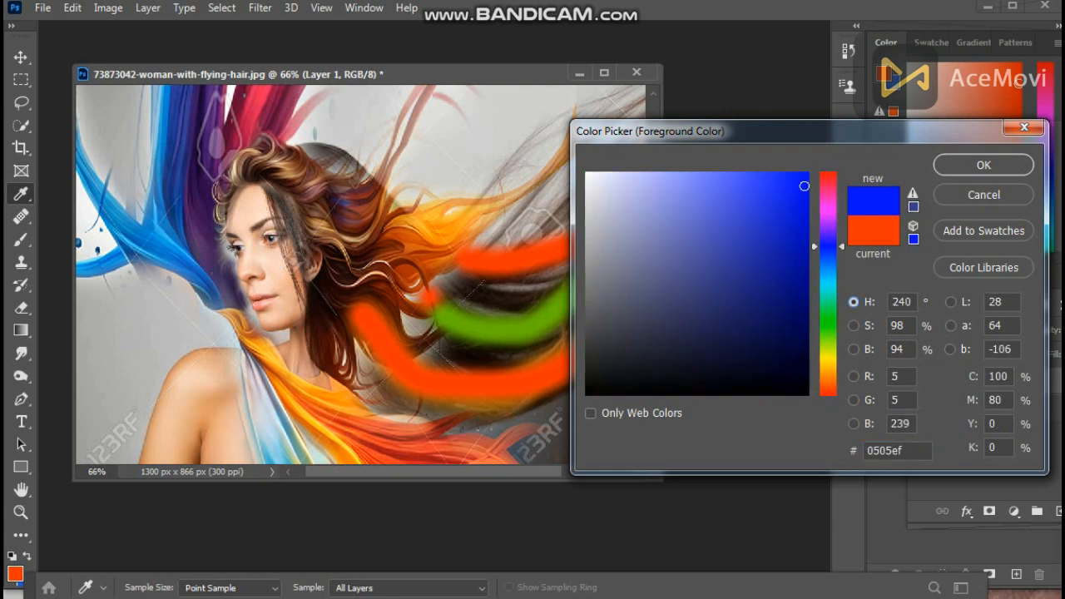
left_click(984, 165)
mouse_move(420, 268)
left_mouse_down()
mouse_move(551, 310)
mouse_move(645, 254)
left_mouse_up()
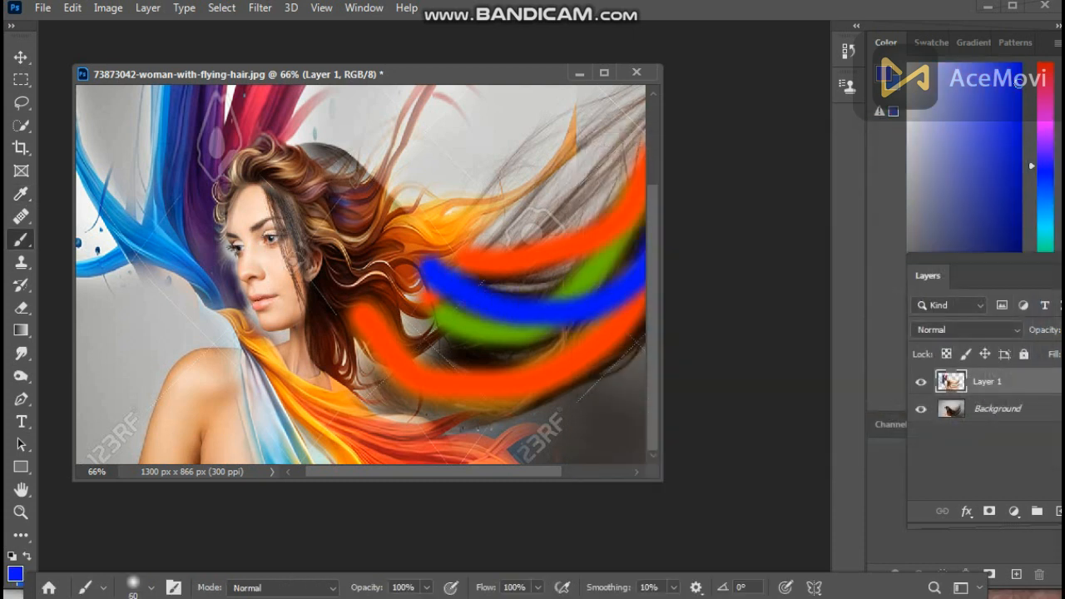
left_click_drag(304, 146, 359, 188)
Try the Hard Light and Soft Light blend modes on Layer 1, and return the layer to Normal.
scroll(359, 188, "down", 2)
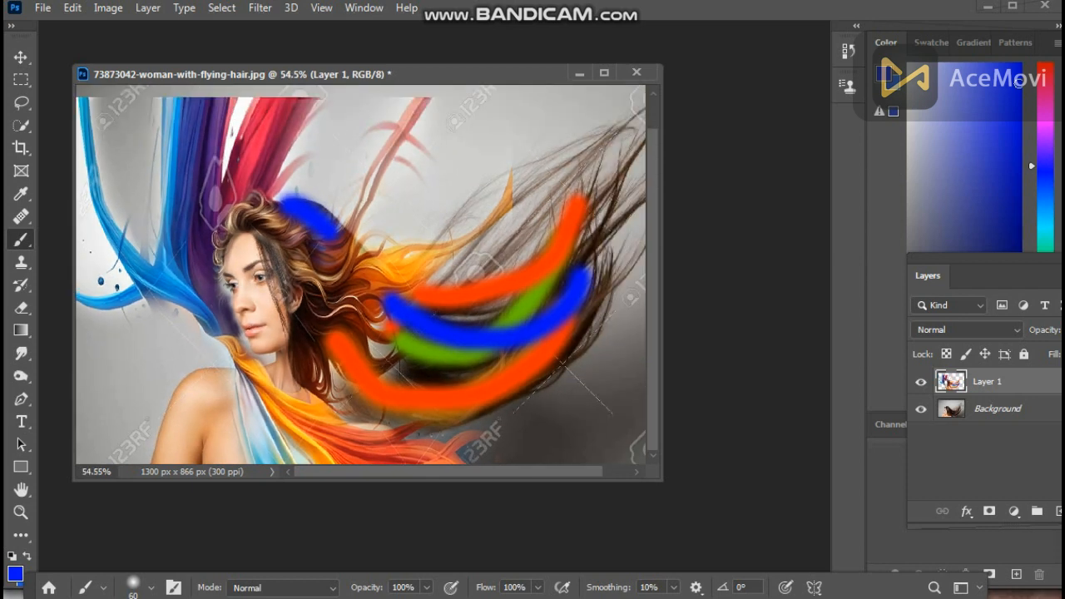
left_click(965, 329)
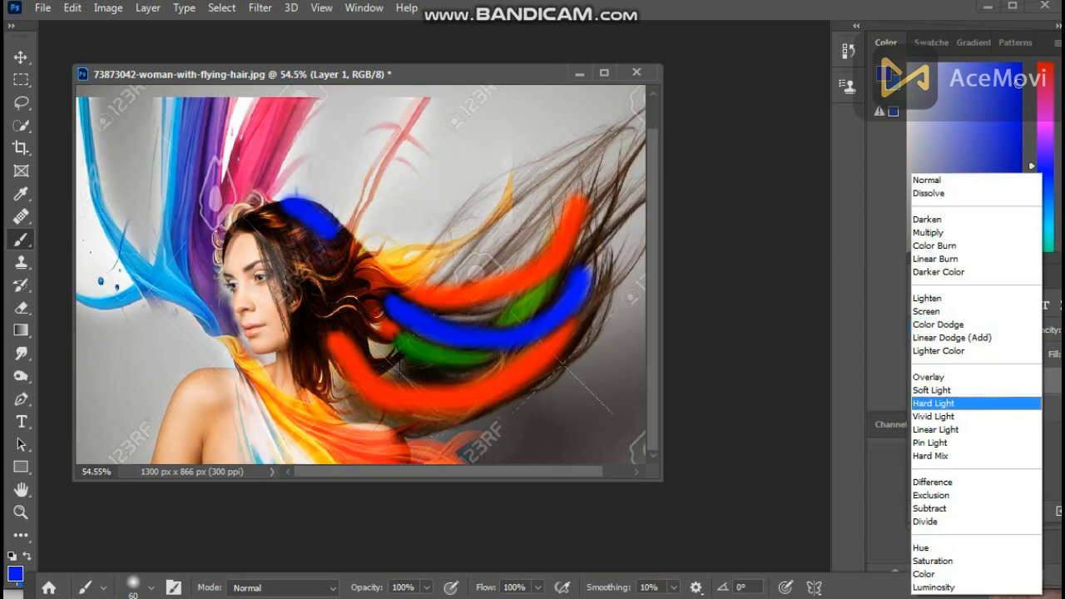
left_click(933, 405)
left_click(966, 330)
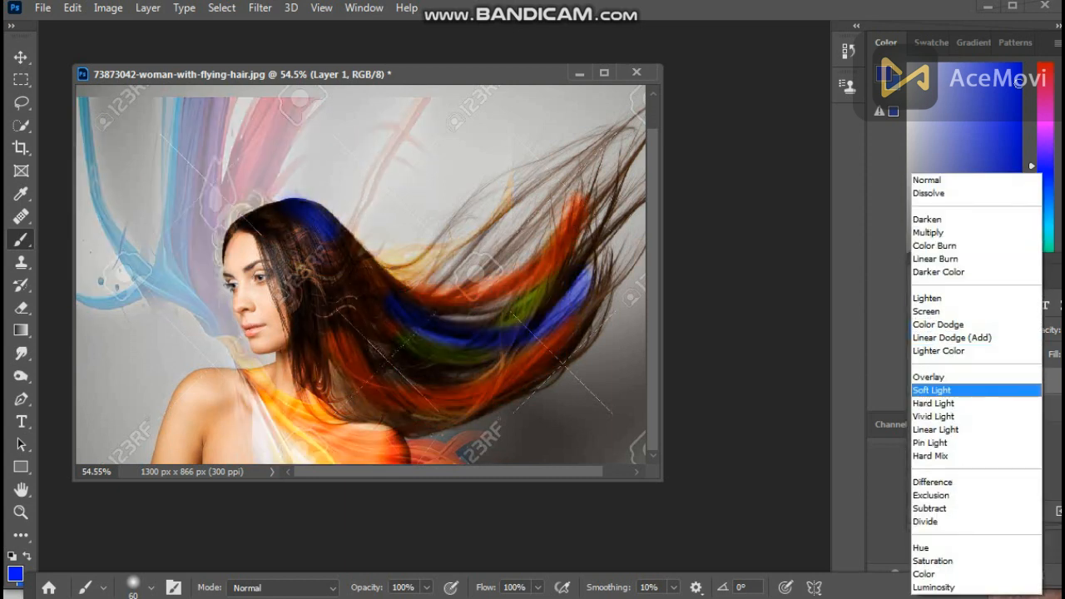
left_click(932, 388)
key("Down")
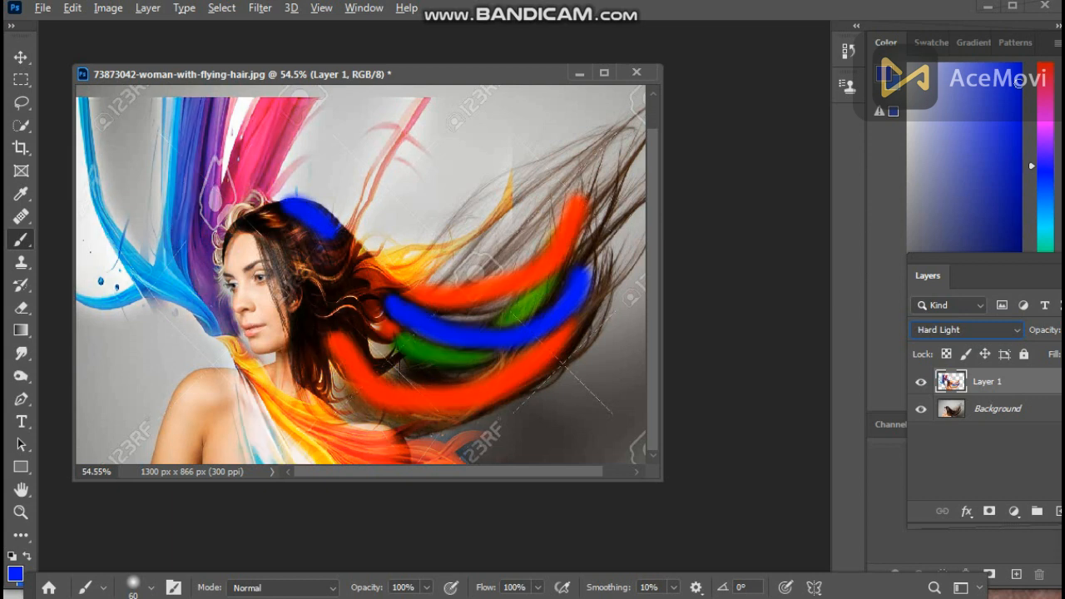
left_click(966, 330)
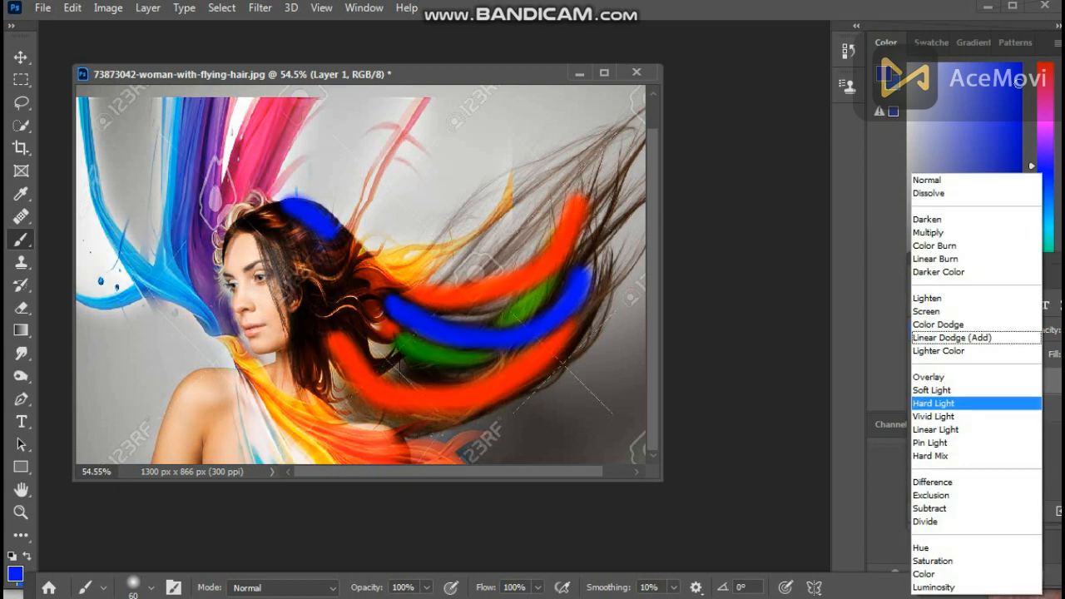
left_click(932, 179)
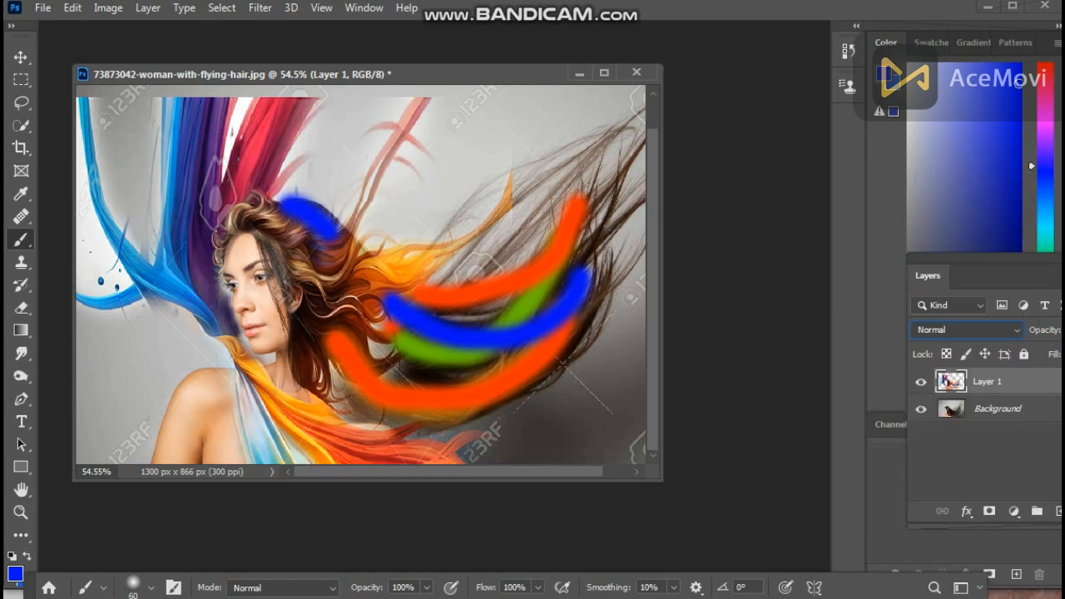
left_click(1062, 354)
mouse_move(1061, 374)
left_mouse_down()
mouse_move(1041, 373)
mouse_move(1062, 374)
left_mouse_up()
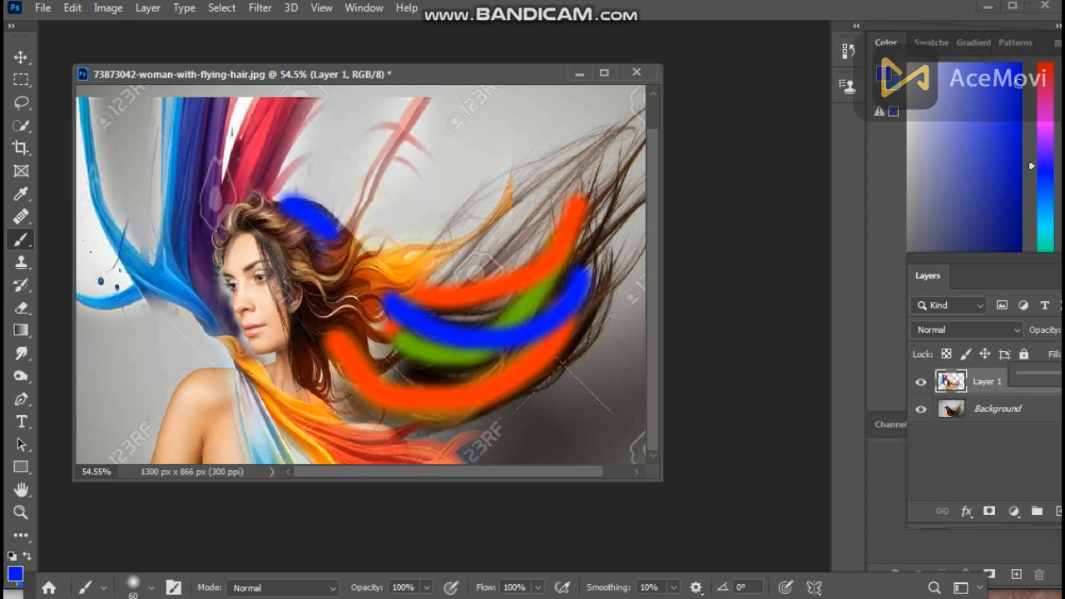
Try other blend modes on Layer 1, including Subtract, Divide, Color, Luminosity, Exclusion, Hard Mix and Linear Light.
left_click(966, 330)
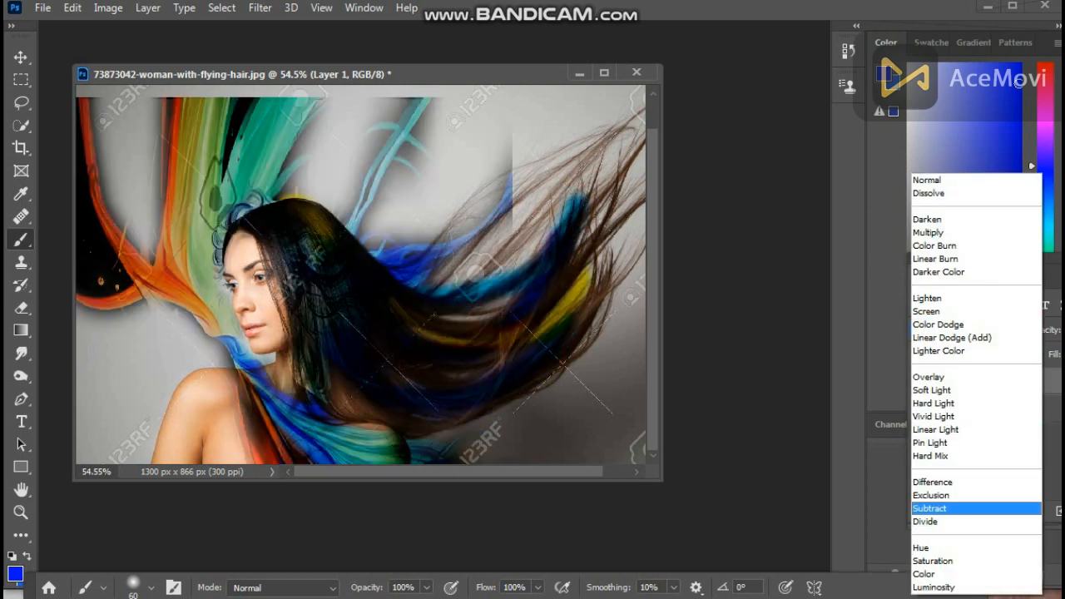
key("Return")
key("Down")
key("Down")
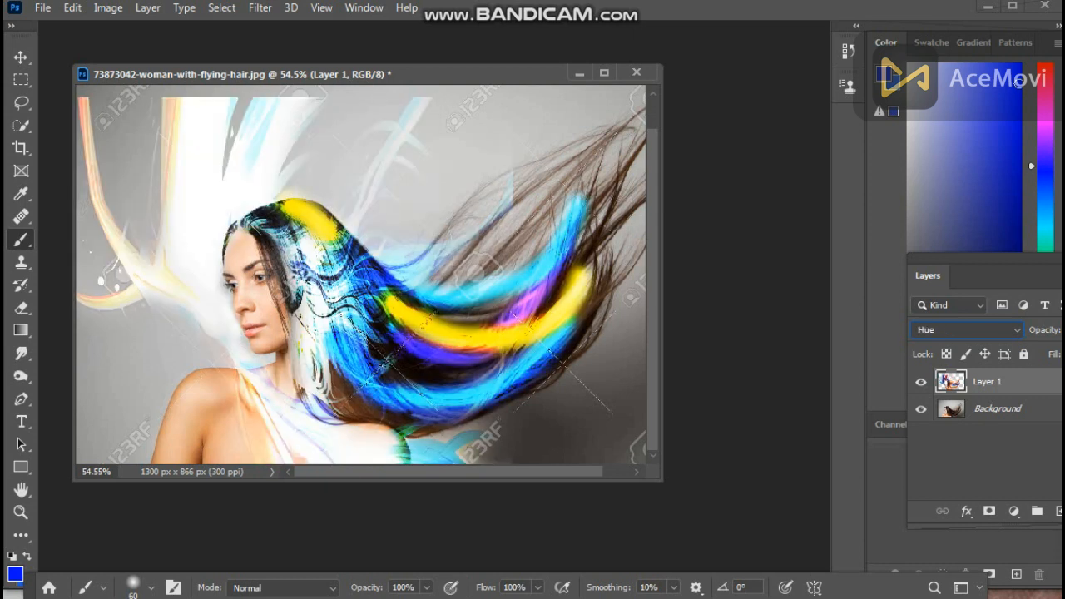
key("Down")
key("Down")
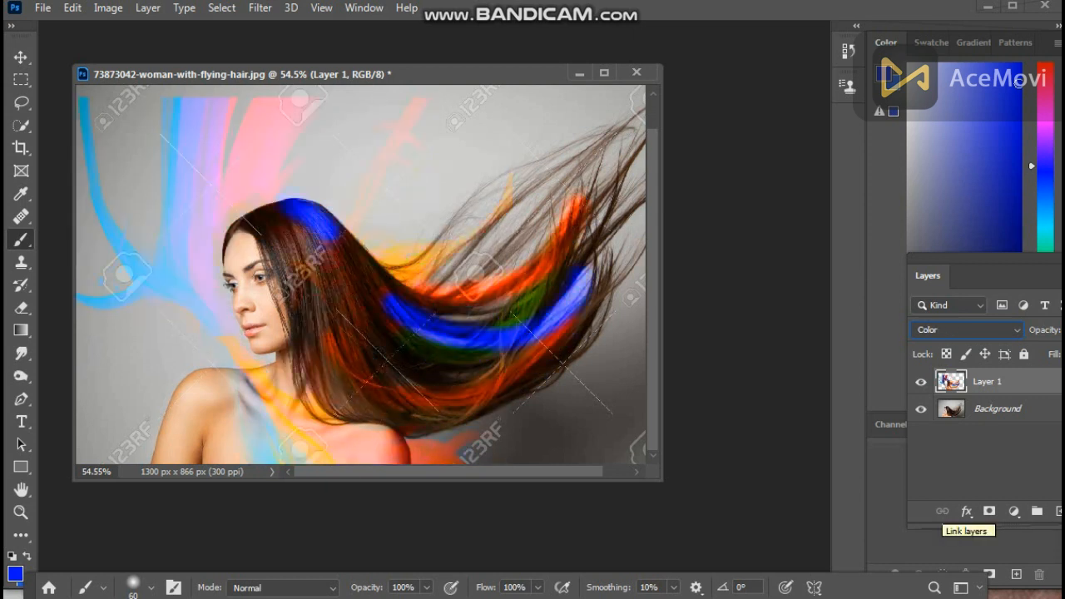
key("Down")
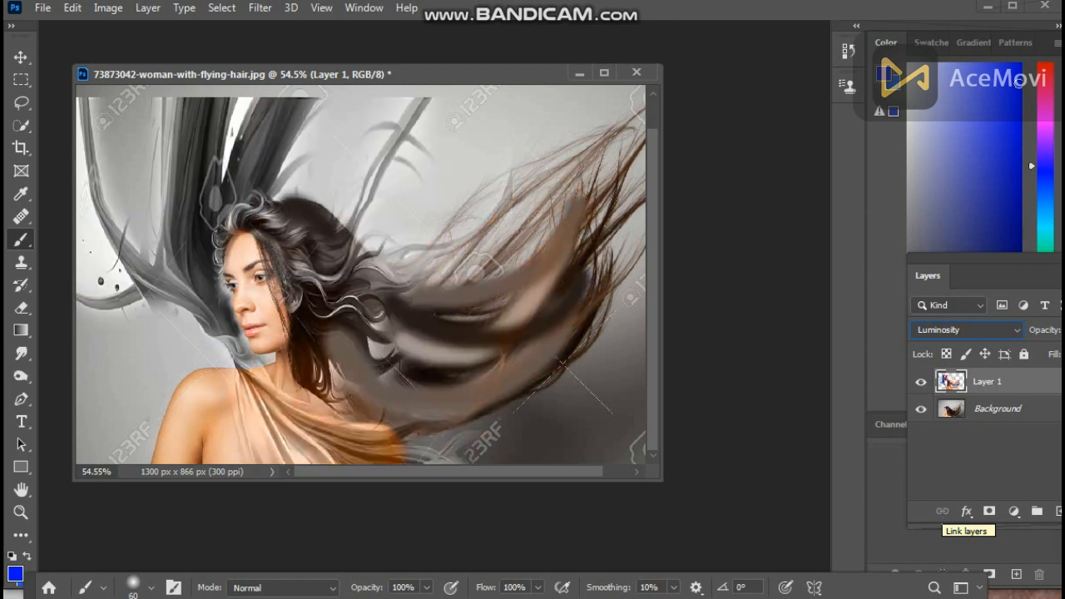
key("Up")
key("Up")
key("Up")
key("Up")
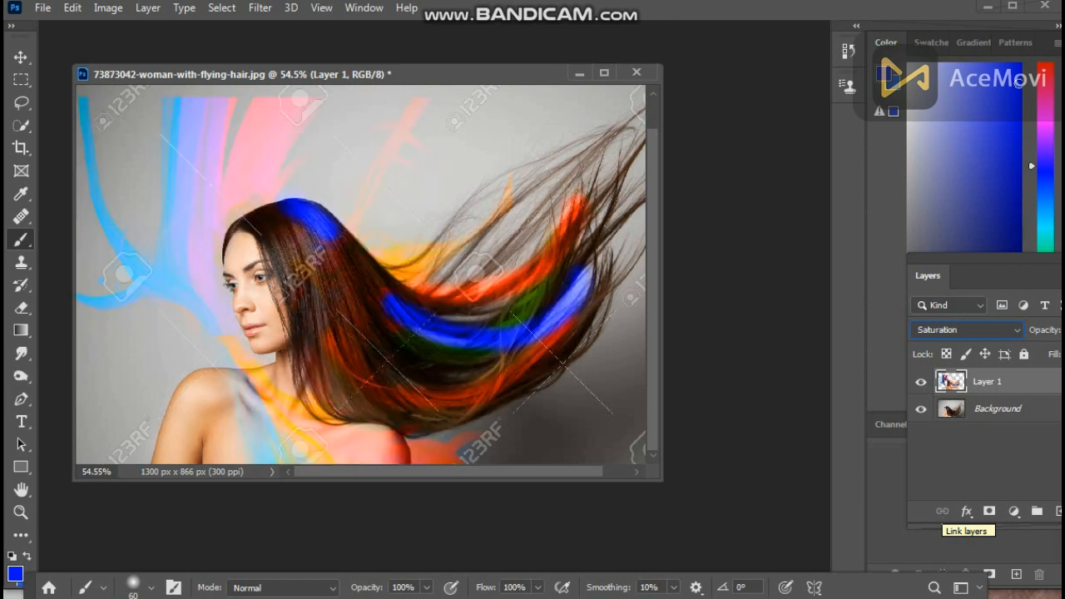
key("Up")
key("Down")
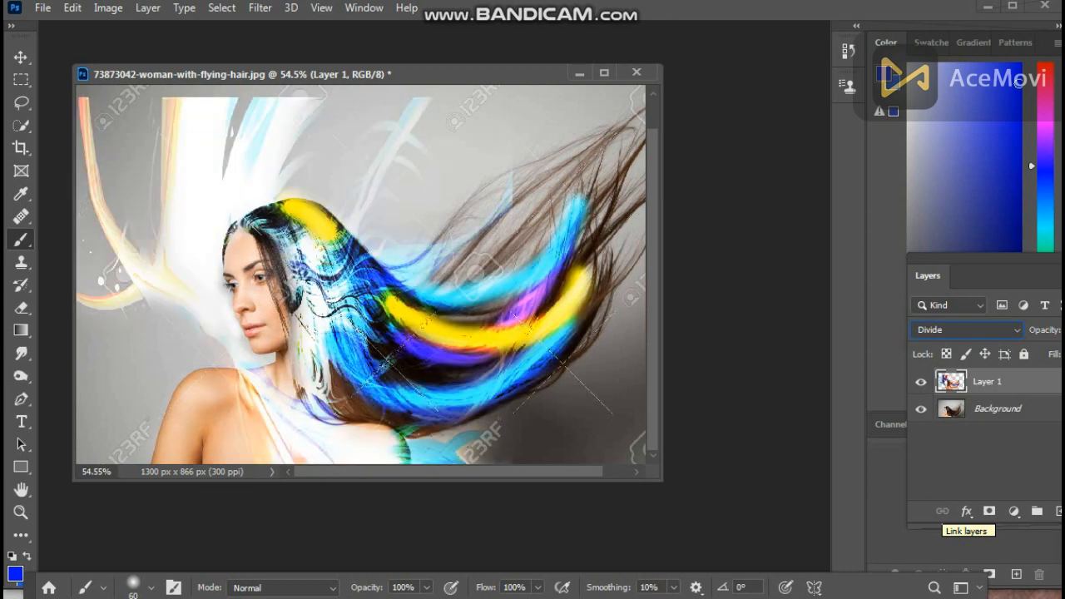
key("Up")
key("Up")
key("Up")
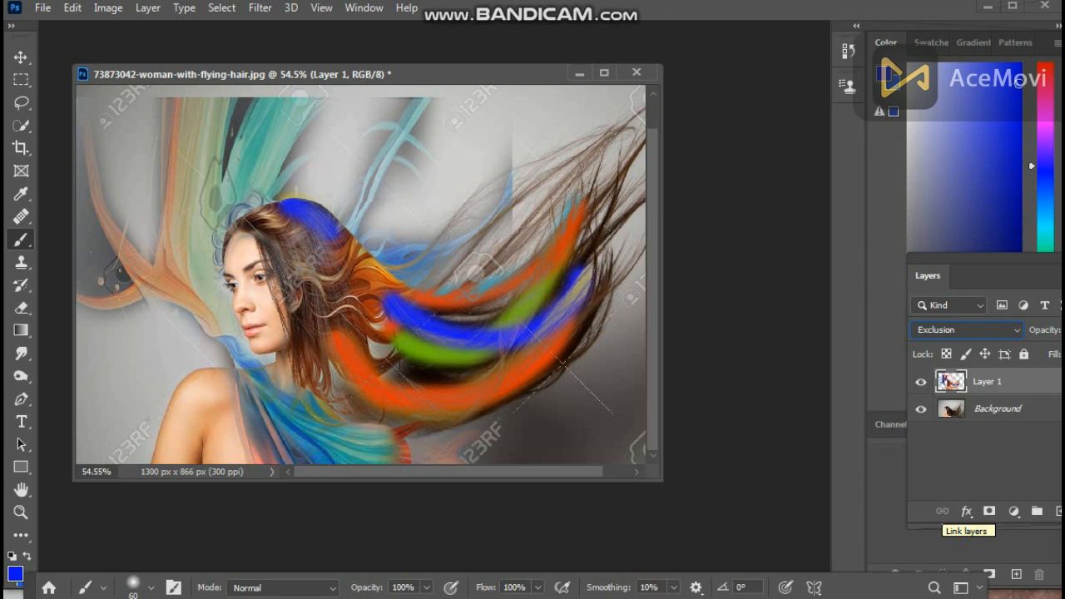
key("Up")
key("Up")
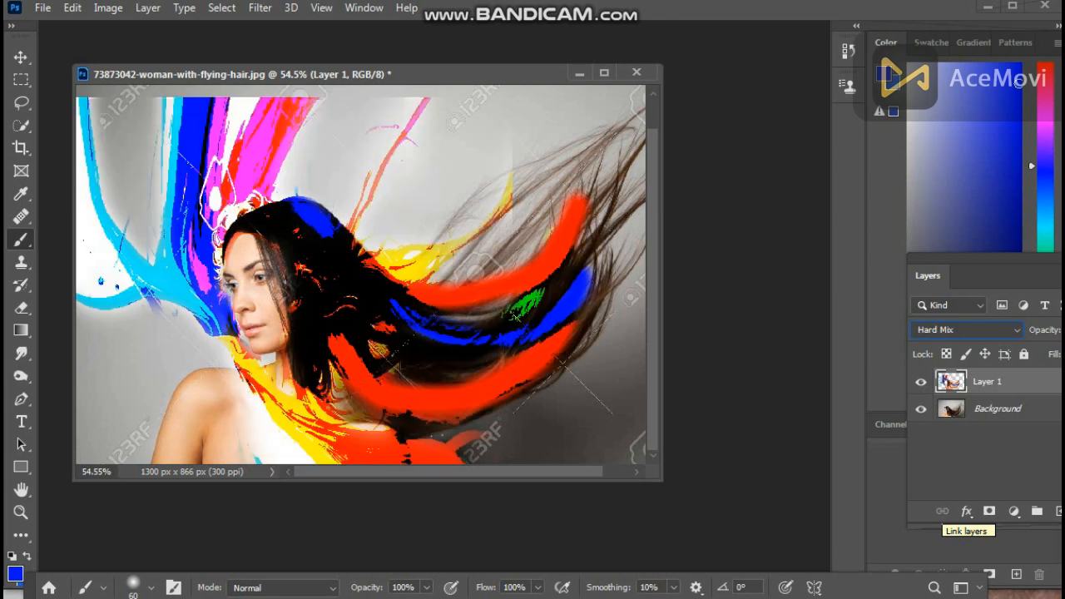
key("Up")
key("Up")
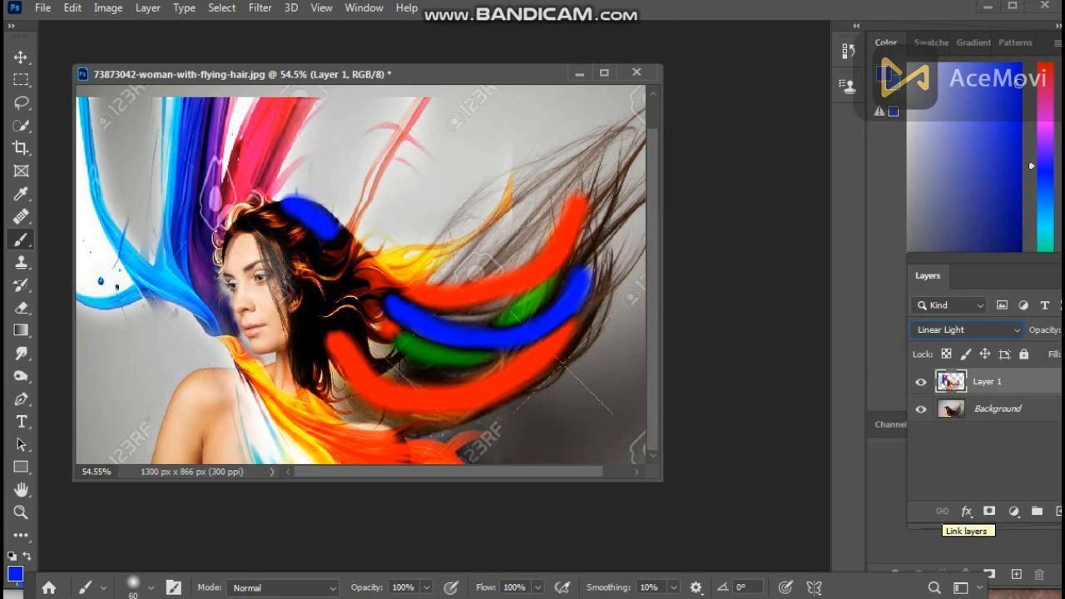
Set Layer 1's blend mode to Hard Light and reduce its fill so the photo's hair shows through the paint.
key("Down")
key("Up")
key("Up")
key("Up")
key("Down")
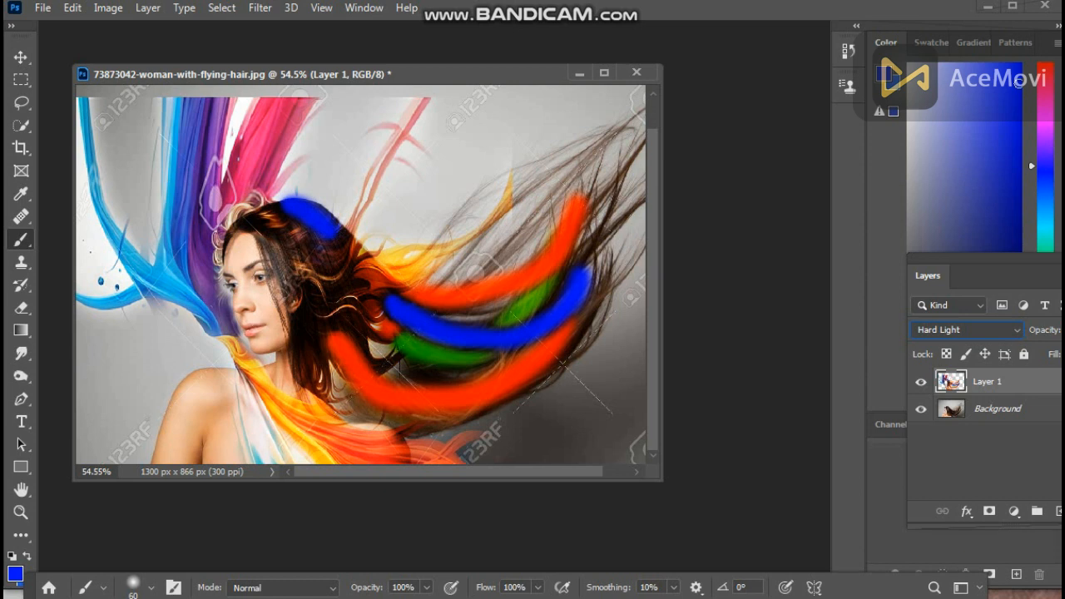
left_click(1062, 354)
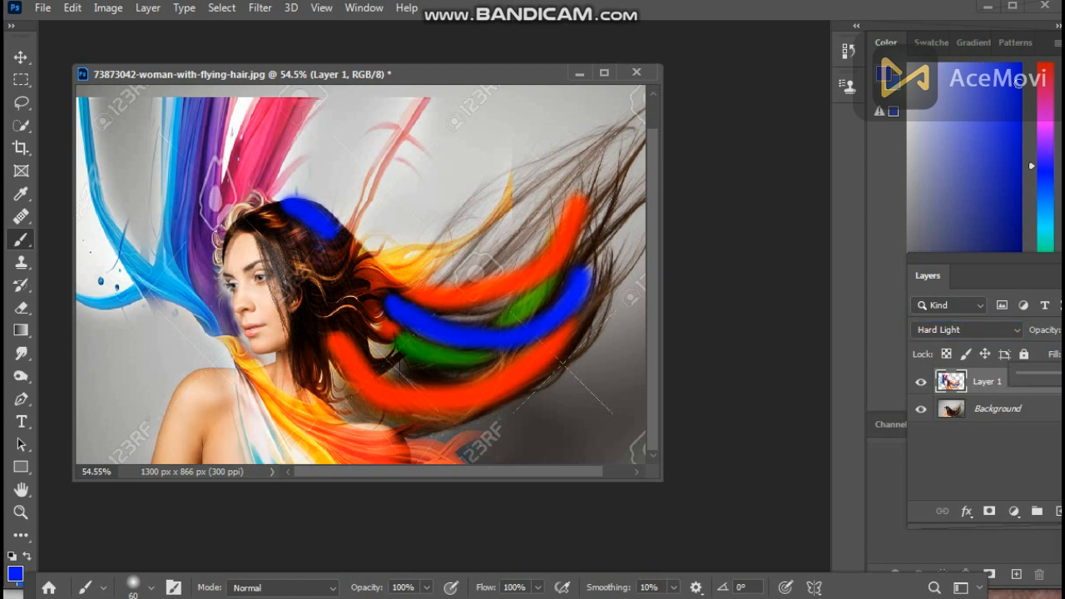
left_click_drag(1059, 374, 1061, 375)
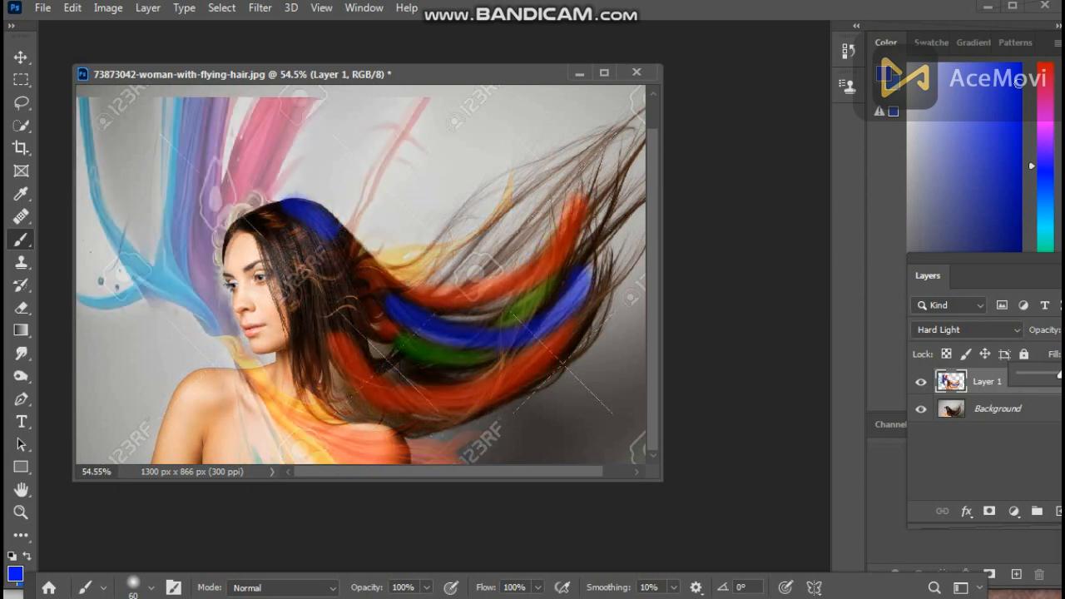
key("ctrl+m")
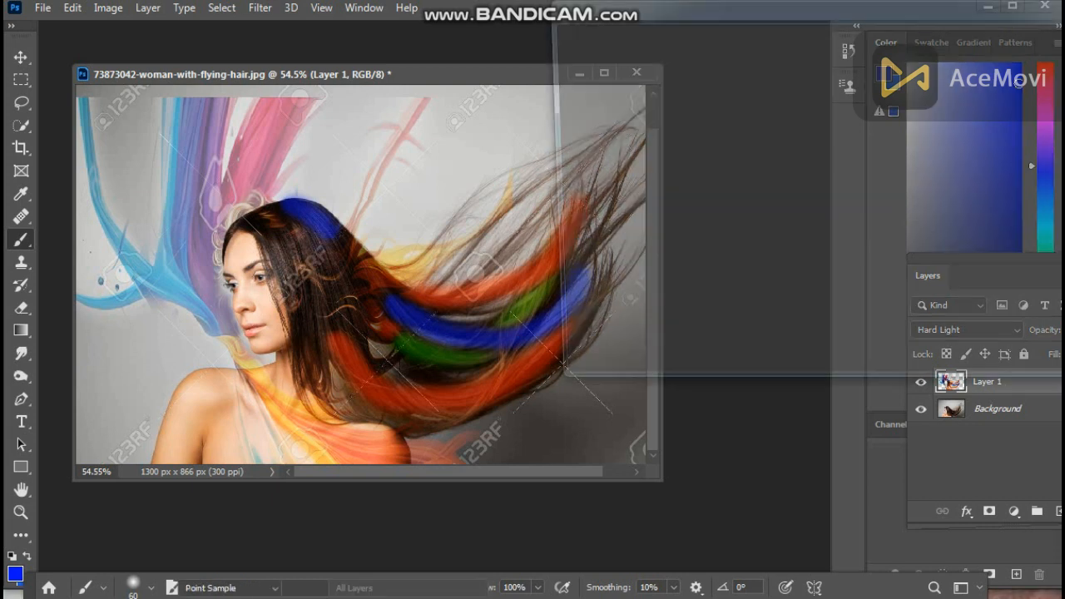
mouse_move(637, 312)
left_mouse_down()
mouse_move(854, 312)
mouse_move(642, 247)
mouse_move(634, 178)
mouse_move(682, 312)
mouse_move(636, 312)
left_mouse_up()
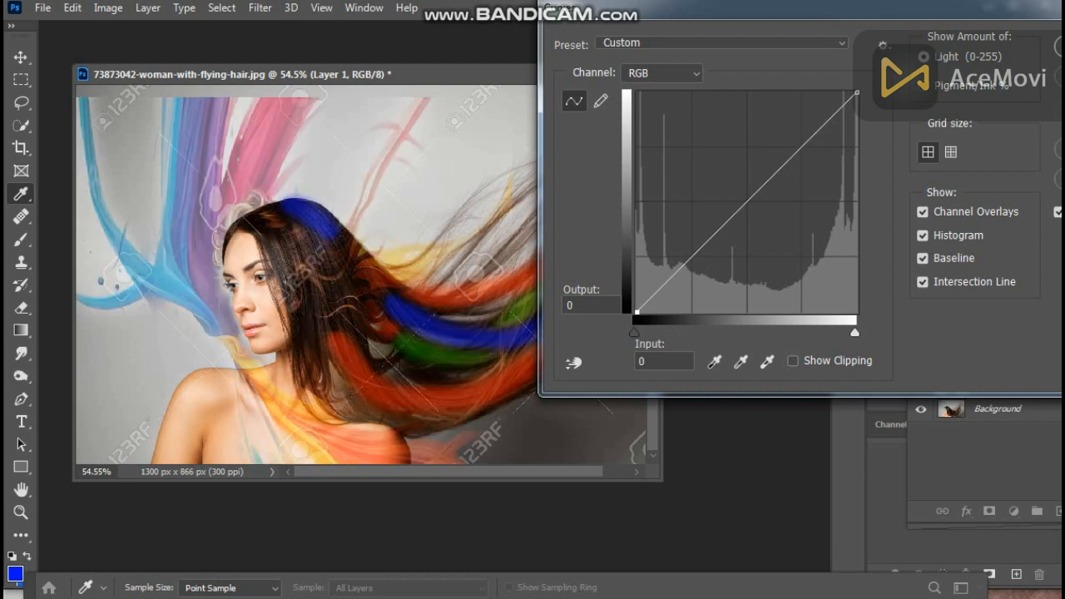
key("Return")
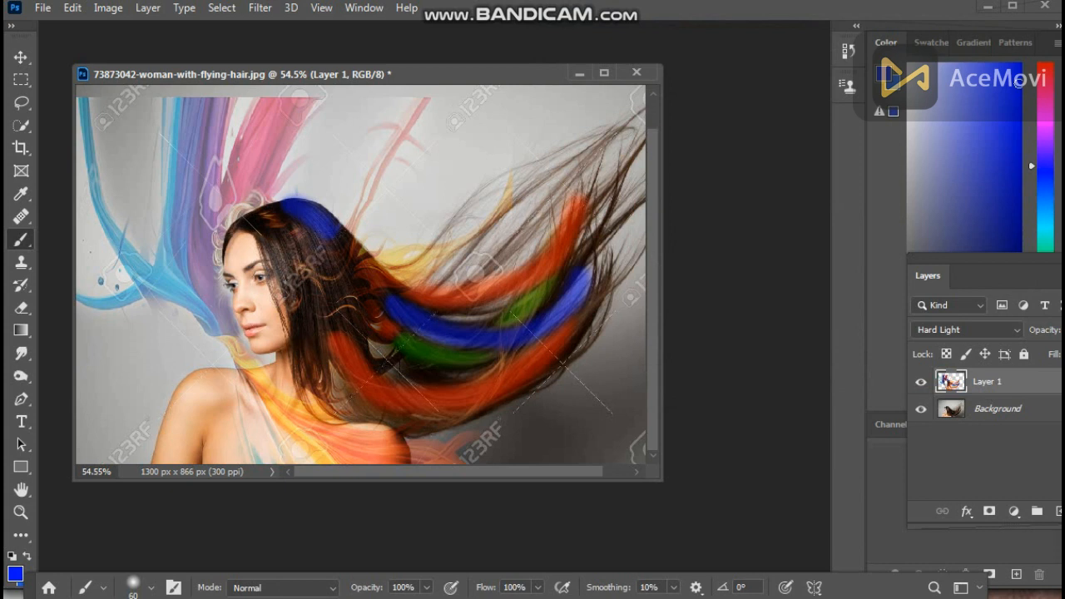
Add a Hue/Saturation adjustment layer above Layer 1, set the Master lightness to -27, and raise its saturation and hue.
left_click(1013, 511)
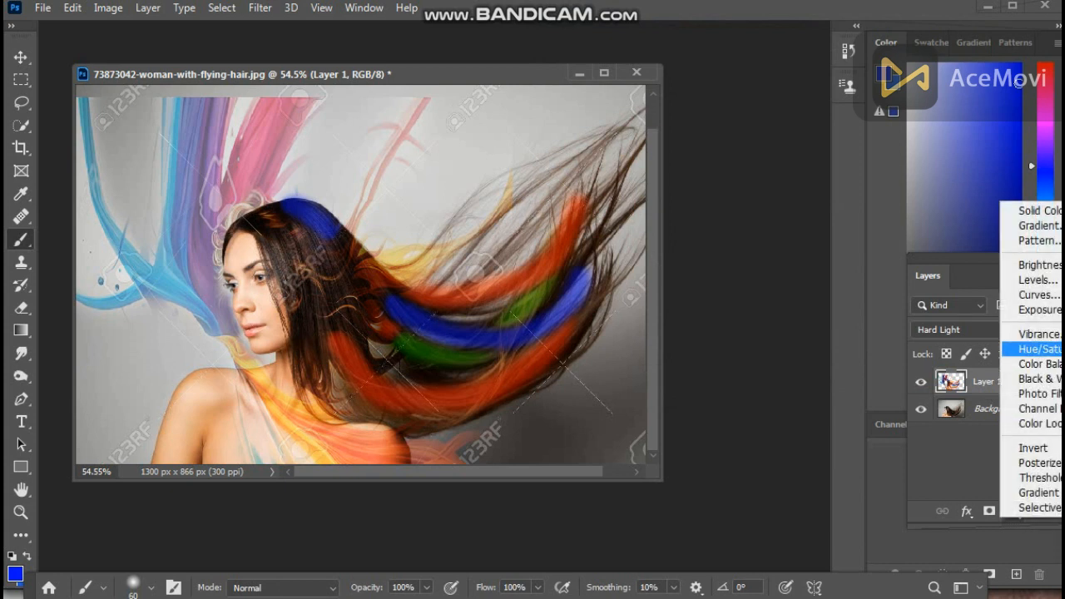
left_click(1040, 349)
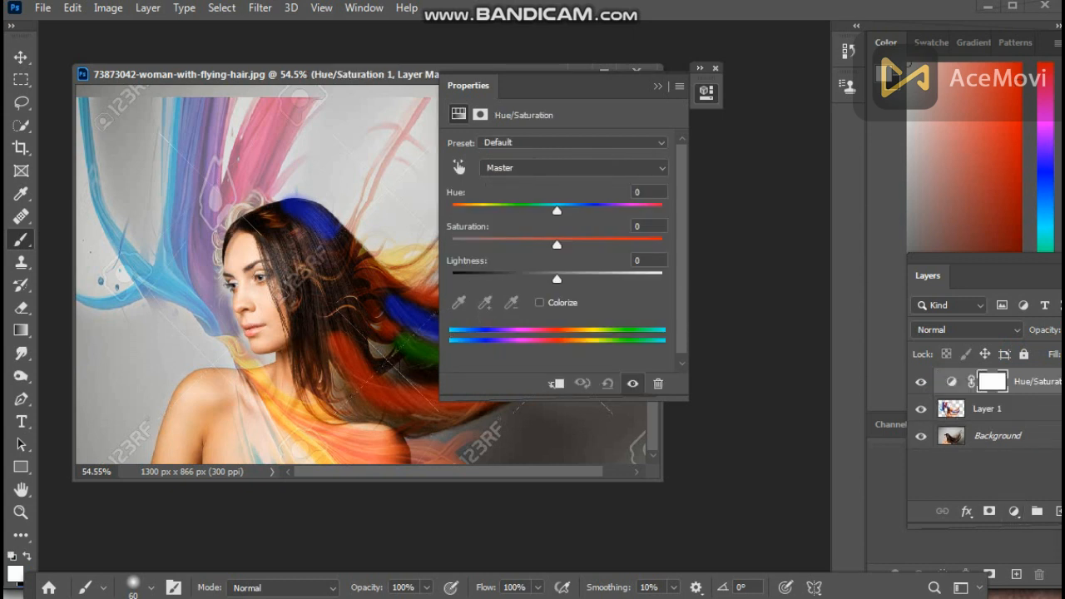
left_click_drag(556, 85, 724, 84)
left_click_drag(725, 278, 695, 278)
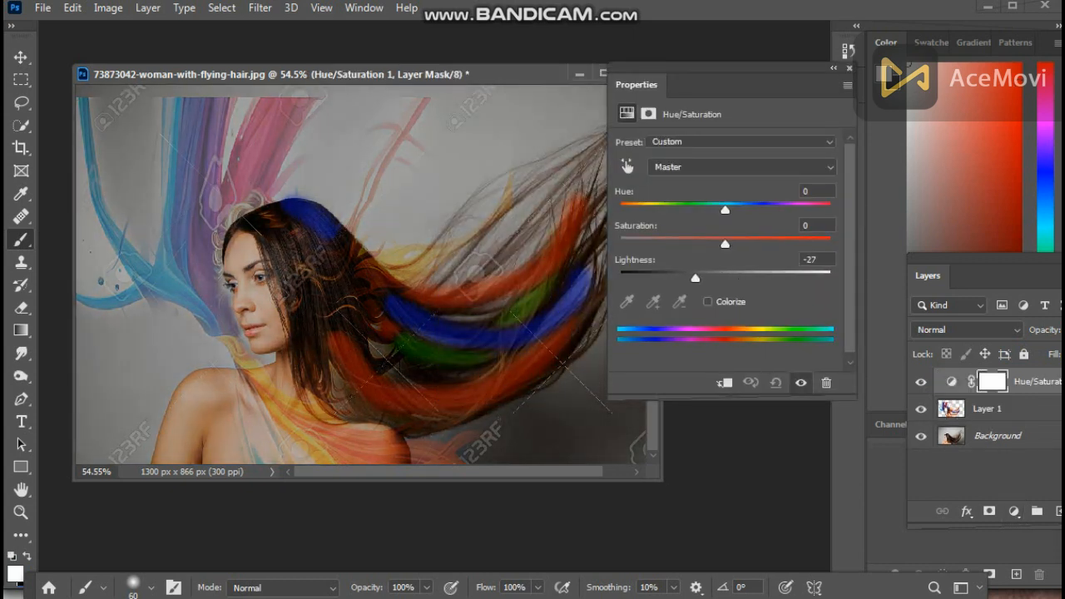
left_click_drag(724, 244, 766, 244)
mouse_move(724, 209)
left_mouse_down()
mouse_move(754, 208)
mouse_move(724, 209)
mouse_move(754, 209)
mouse_move(736, 209)
left_mouse_up()
Adjust the Reds range of the Hue/Saturation layer to hue -10, saturation -7 and lightness +1.
left_click(741, 167)
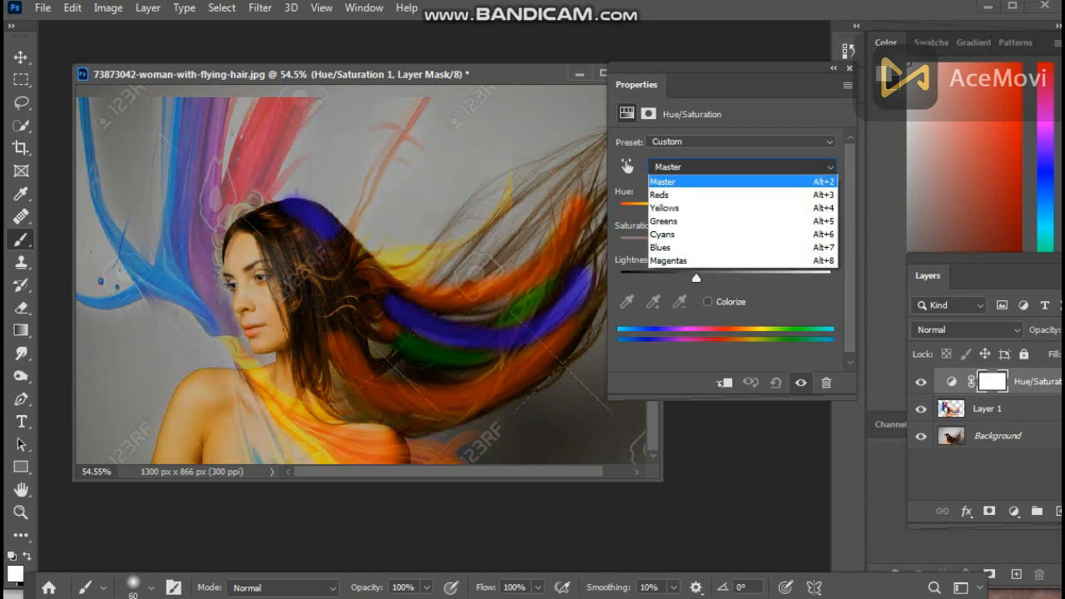
left_click(735, 194)
left_click_drag(725, 277, 713, 208)
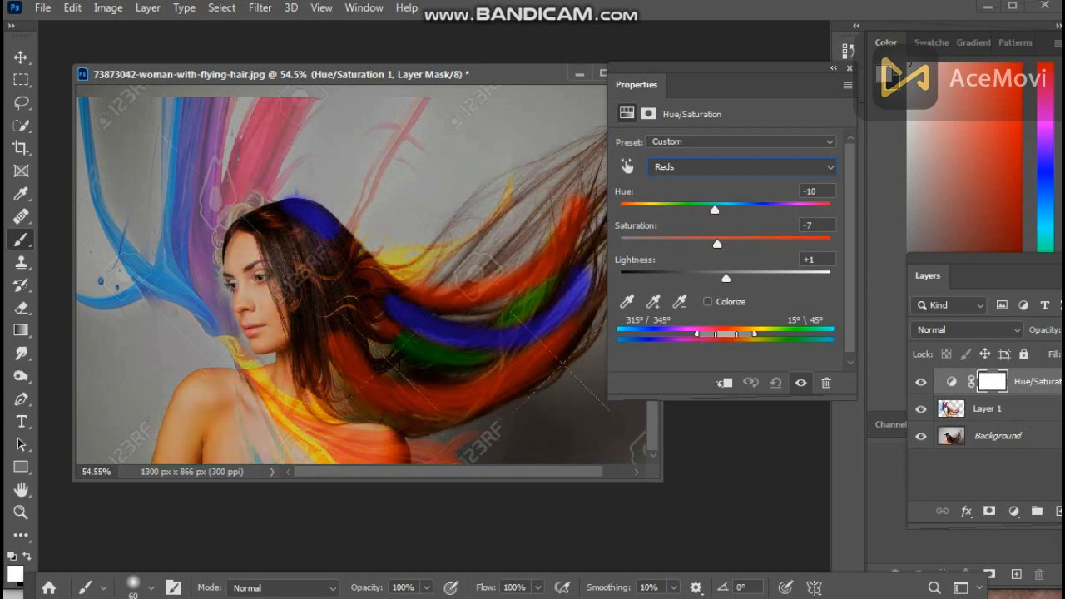
Raise the lightness and saturation of the Yellows range and shift its hue slightly to the negative side.
left_click(740, 167)
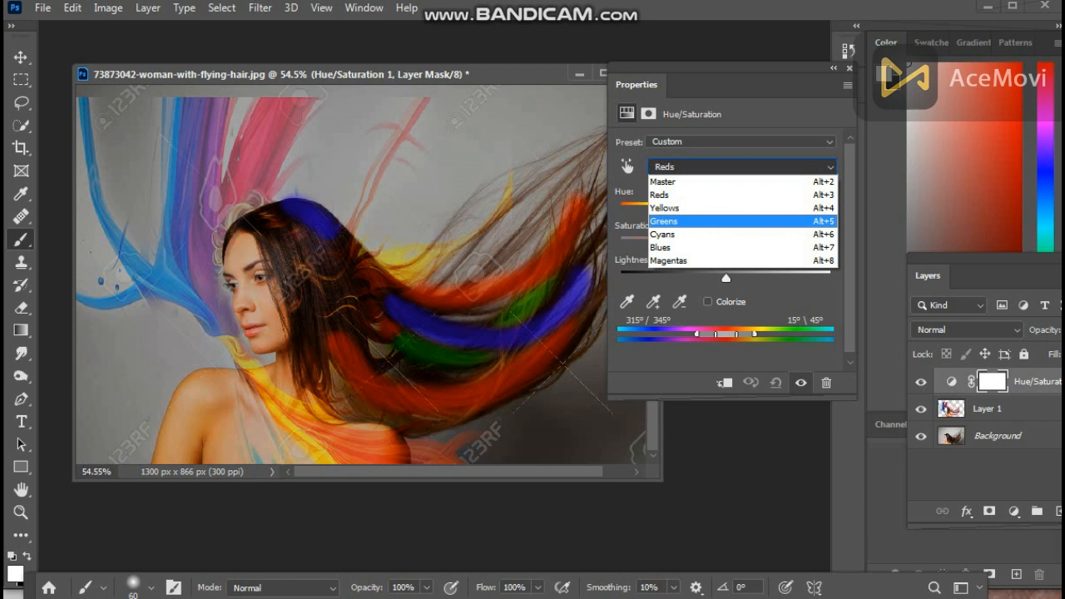
left_click(708, 208)
left_click_drag(725, 278, 766, 278)
left_click_drag(725, 244, 781, 244)
mouse_move(725, 209)
left_mouse_down()
mouse_move(766, 209)
mouse_move(702, 209)
mouse_move(711, 209)
left_mouse_up()
Set the Greens range to saturation -60 and lightness -52, and lower its hue slightly.
left_click(741, 166)
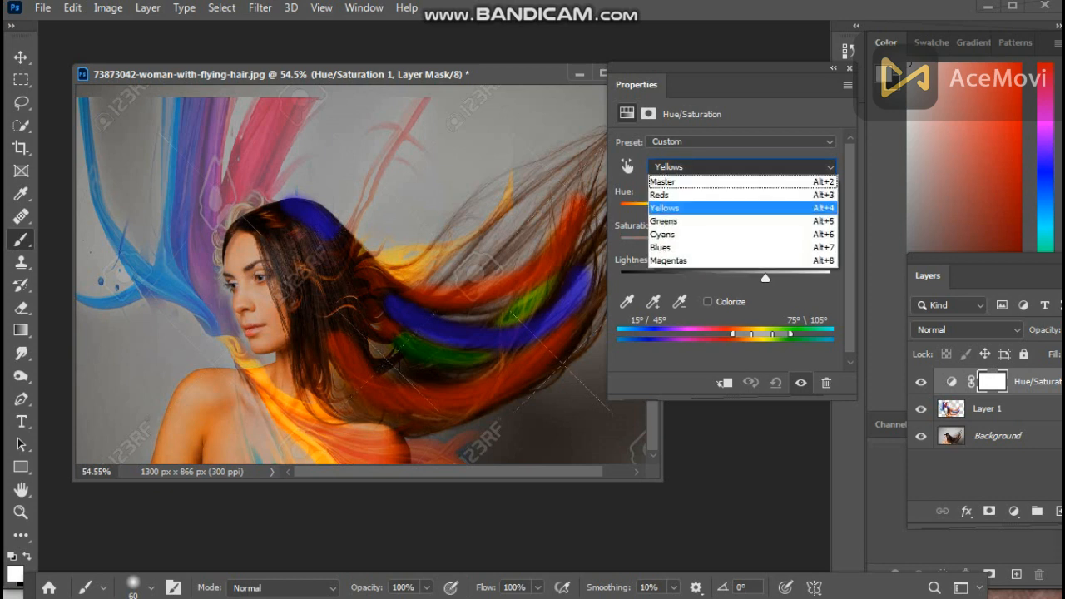
left_click(741, 221)
left_click_drag(725, 278, 670, 278)
left_click_drag(725, 243, 662, 243)
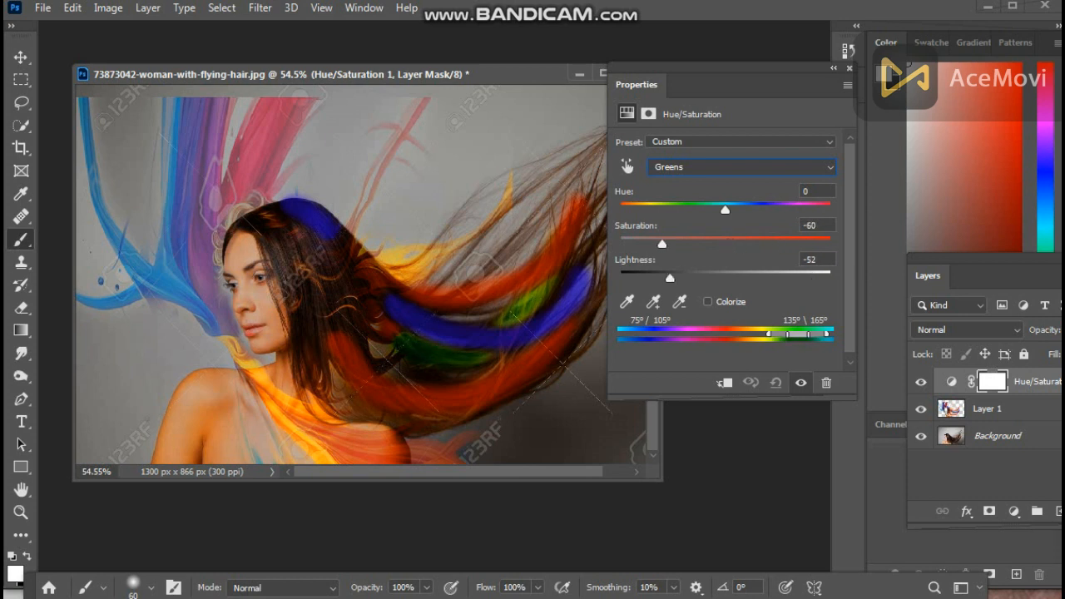
mouse_move(725, 209)
left_mouse_down()
mouse_move(814, 209)
mouse_move(707, 209)
left_mouse_up()
Set the Cyans range to hue +33, saturation +100 and lightness -47.
left_click(743, 167)
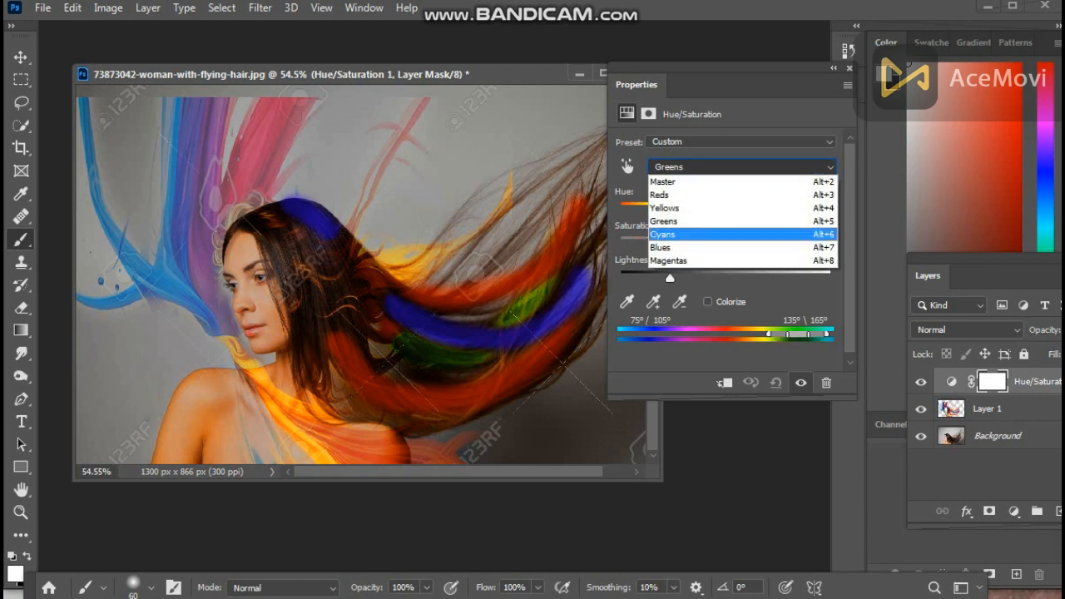
left_click(707, 227)
mouse_move(725, 278)
left_mouse_down()
mouse_move(787, 277)
mouse_move(709, 270)
mouse_move(727, 244)
mouse_move(651, 244)
mouse_move(831, 244)
left_mouse_up()
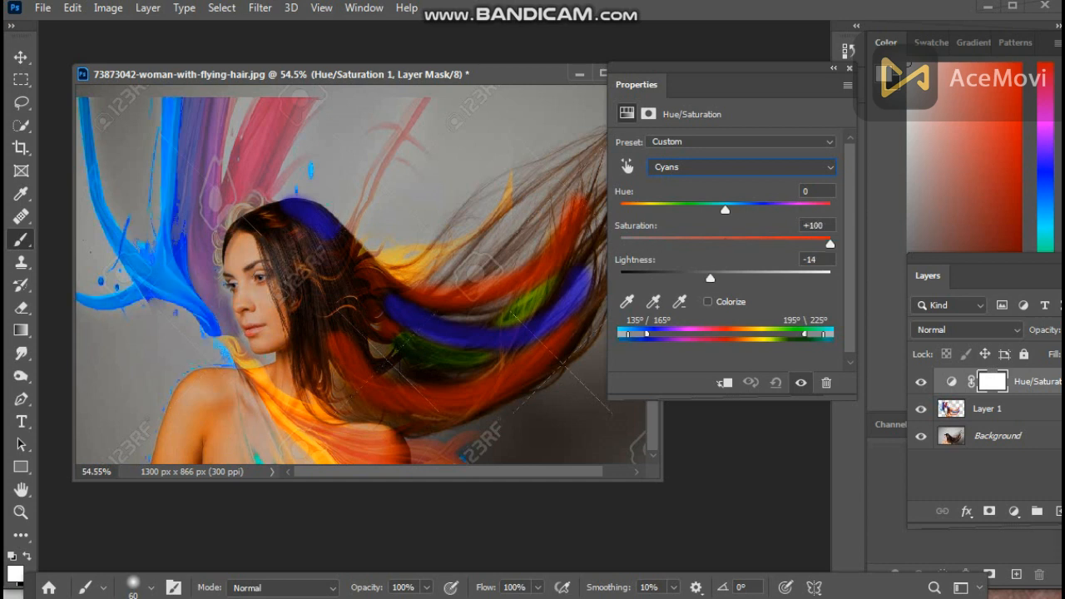
mouse_move(725, 209)
left_mouse_down()
mouse_move(787, 209)
mouse_move(743, 209)
left_mouse_up()
left_click(741, 167)
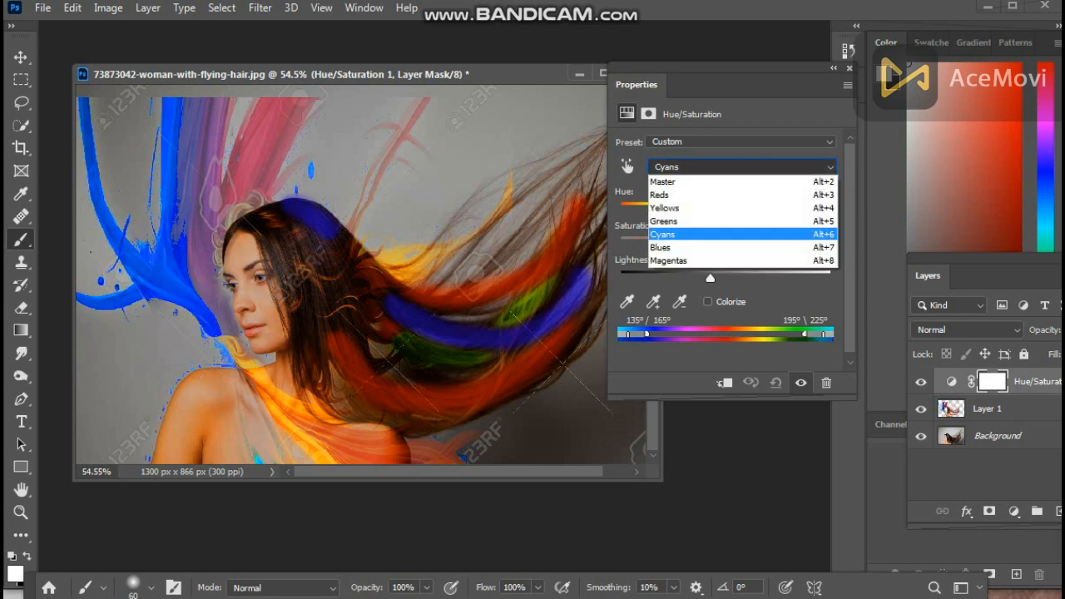
left_click(741, 234)
left_click_drag(710, 277, 675, 277)
mouse_move(830, 244)
left_mouse_down()
mouse_move(712, 243)
mouse_move(829, 244)
left_mouse_up()
mouse_move(745, 209)
left_mouse_down()
mouse_move(814, 210)
mouse_move(759, 210)
left_mouse_up()
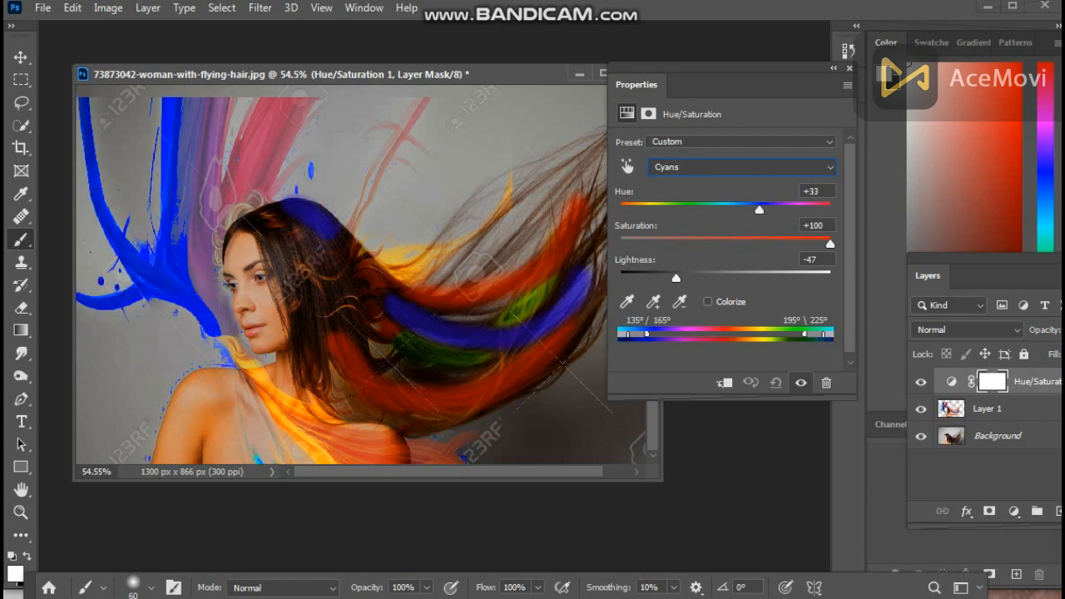
Set the Blues range of the Hue/Saturation layer to hue +160, saturation +53 and lightness -23.
left_click(741, 167)
left_click(741, 248)
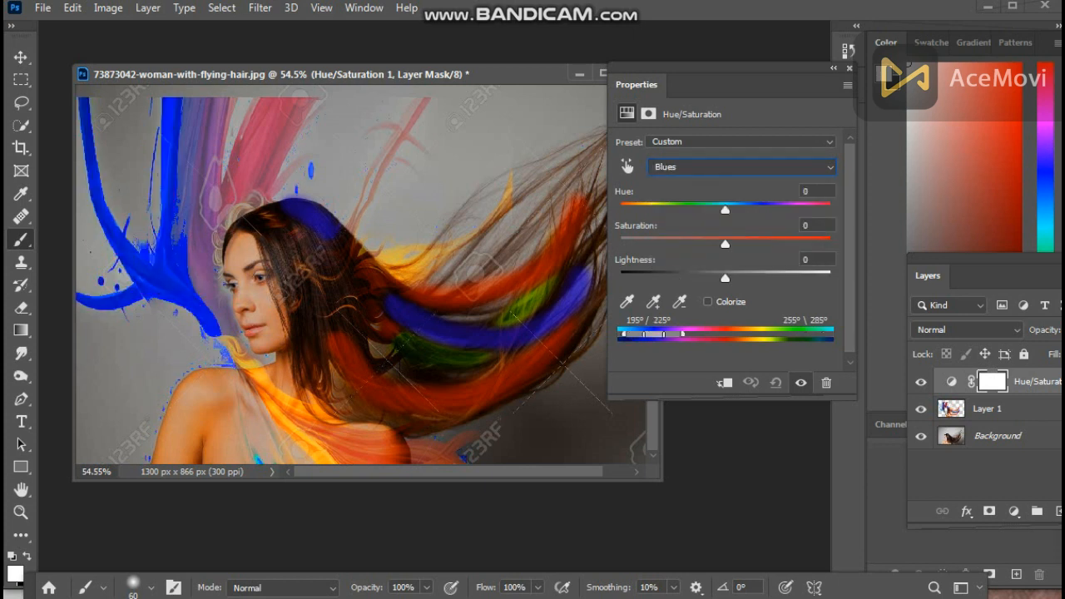
left_click_drag(725, 278, 821, 278)
left_click(699, 270)
left_click_drag(725, 244, 782, 244)
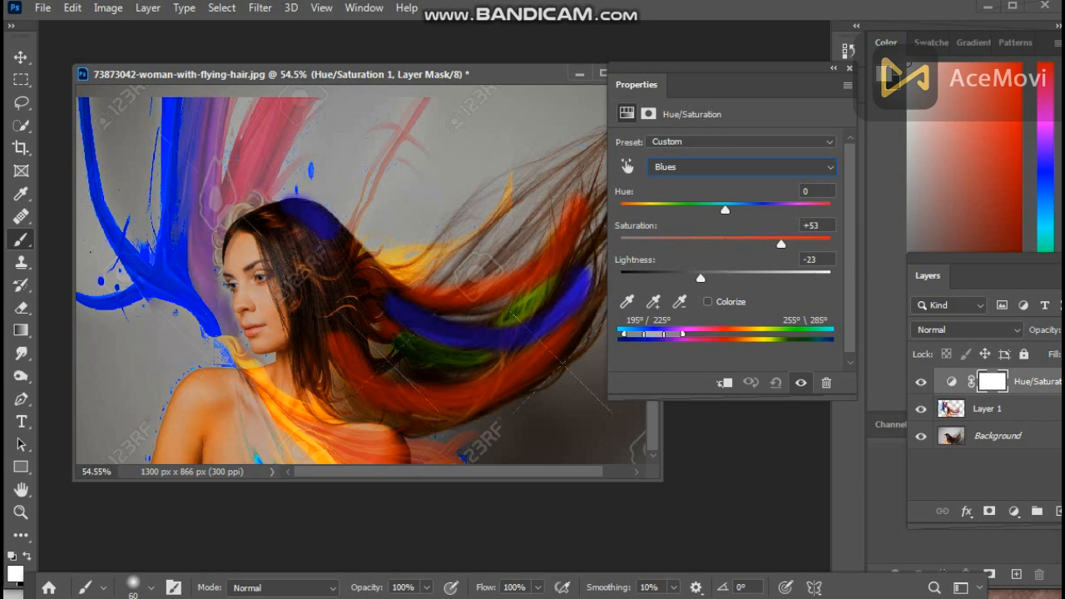
left_click_drag(725, 210, 822, 210)
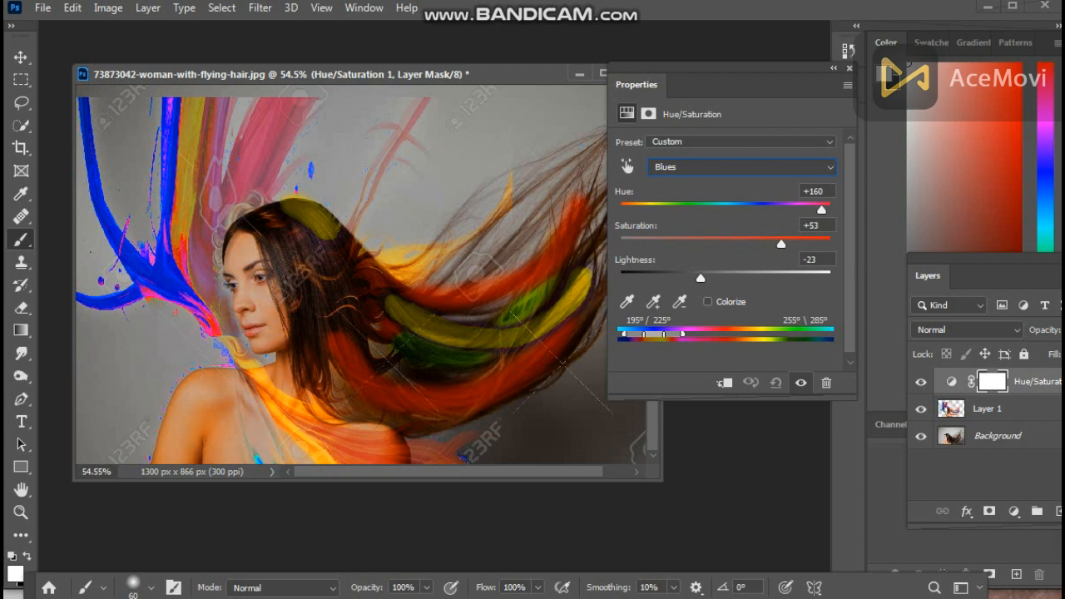
Set the Magentas range to hue +157, saturation +84 and lightness -9.
left_click(741, 167)
left_click(724, 259)
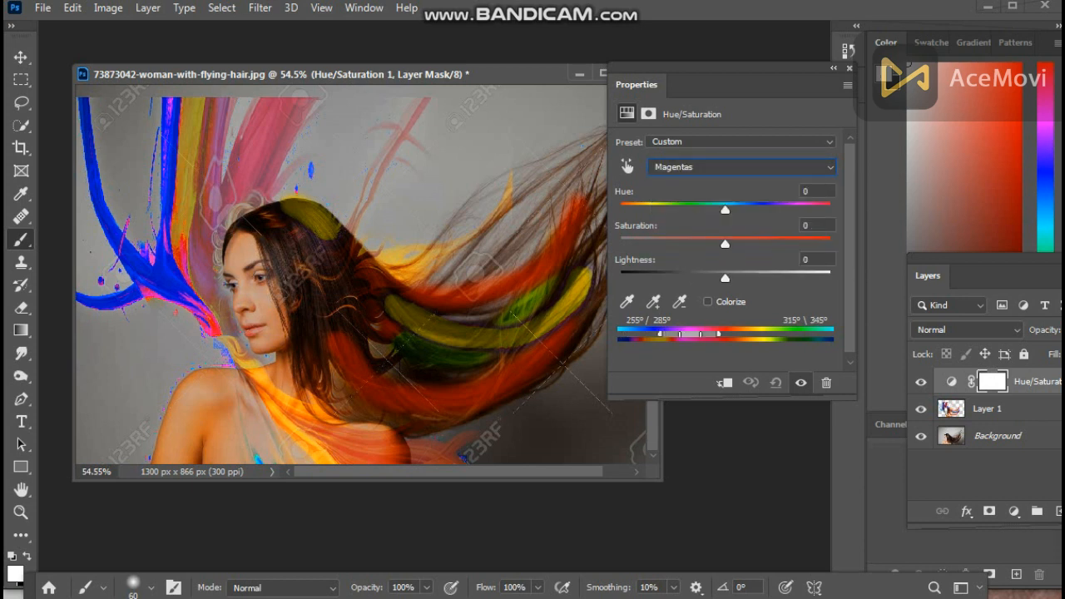
mouse_move(724, 270)
left_mouse_down()
mouse_move(764, 270)
mouse_move(708, 270)
mouse_move(814, 244)
left_mouse_up()
left_click_drag(725, 209, 820, 209)
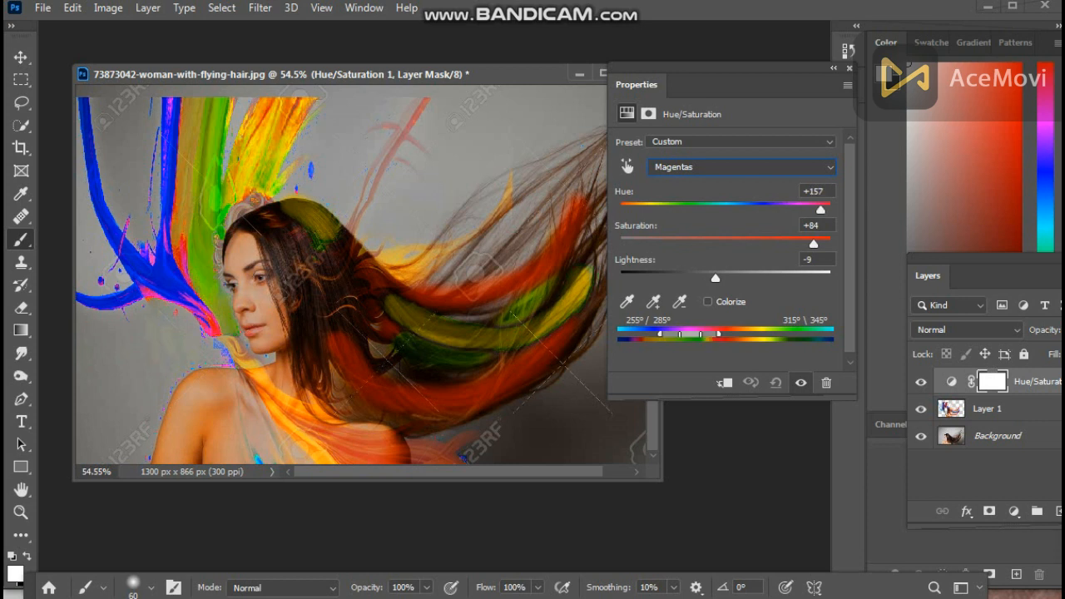
Return the Hue/Saturation adjustment to the Master range, close its properties and review the whole image.
left_click(741, 166)
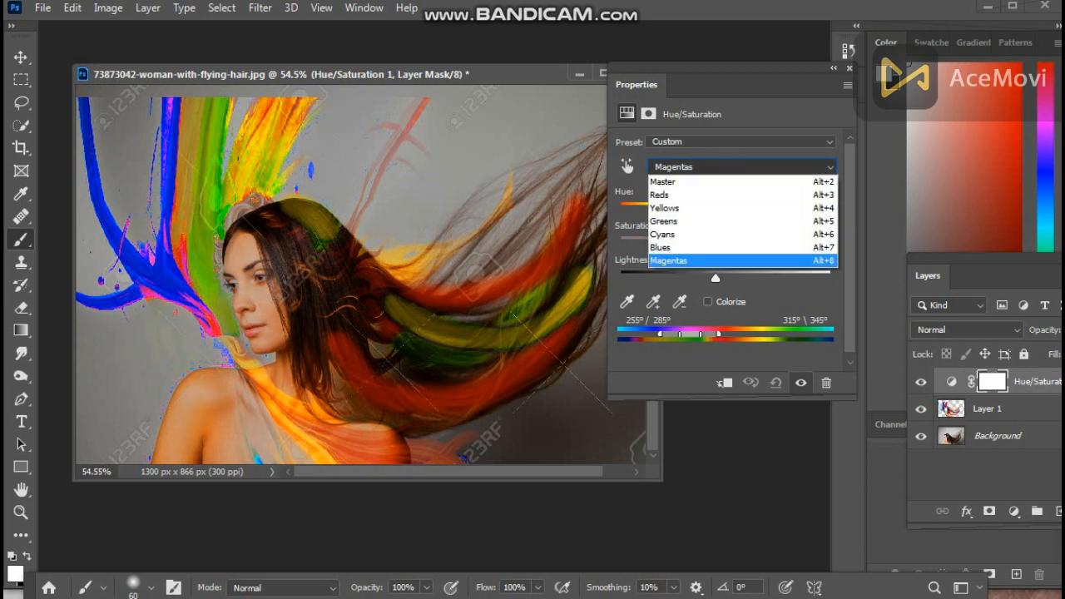
left_click(741, 181)
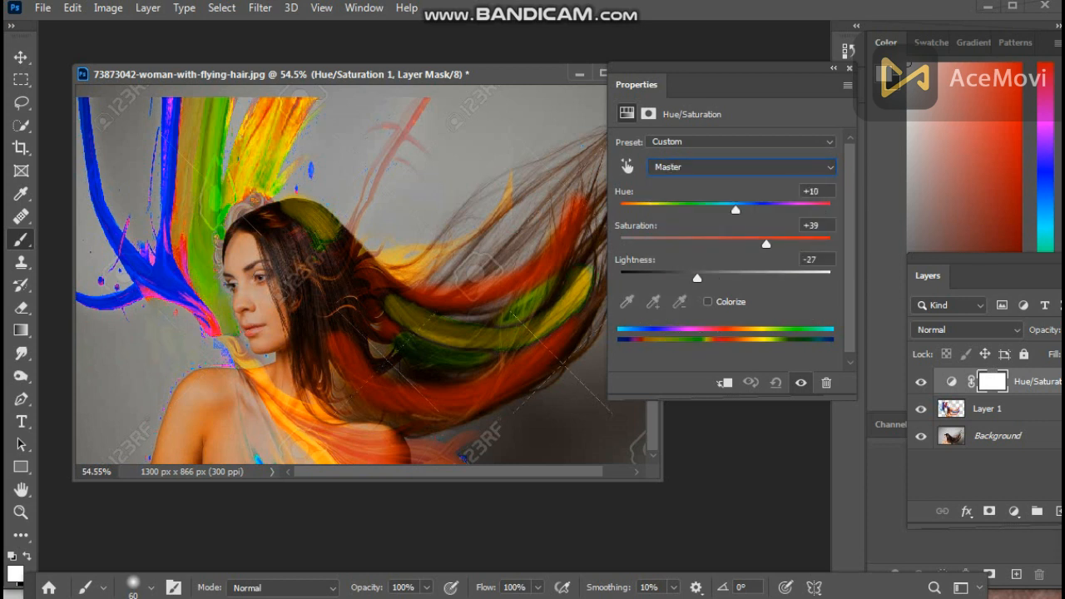
left_click(849, 68)
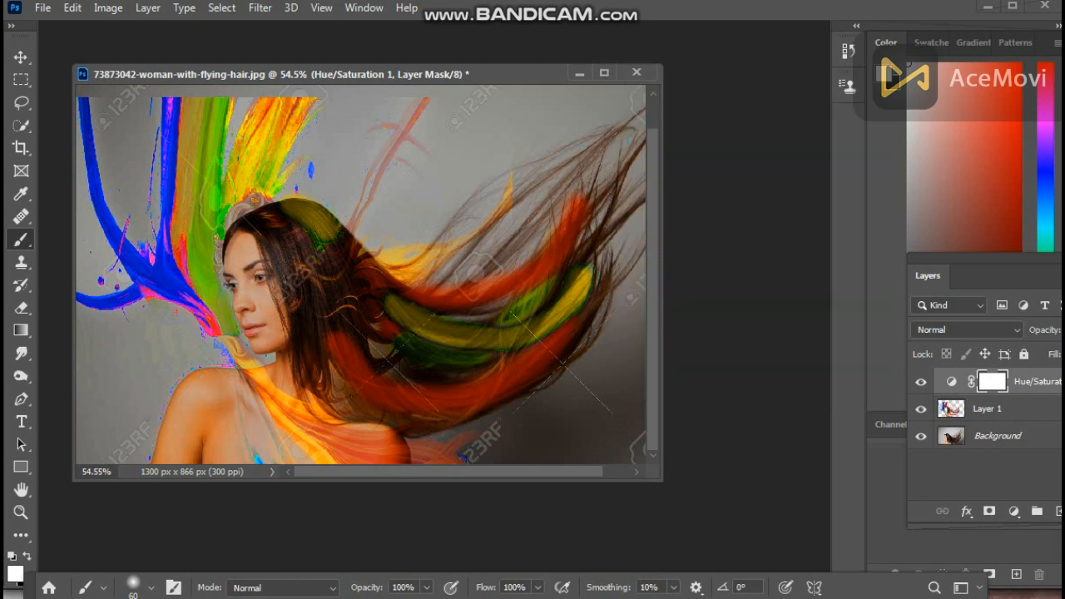
scroll(361, 274, "down", 7)
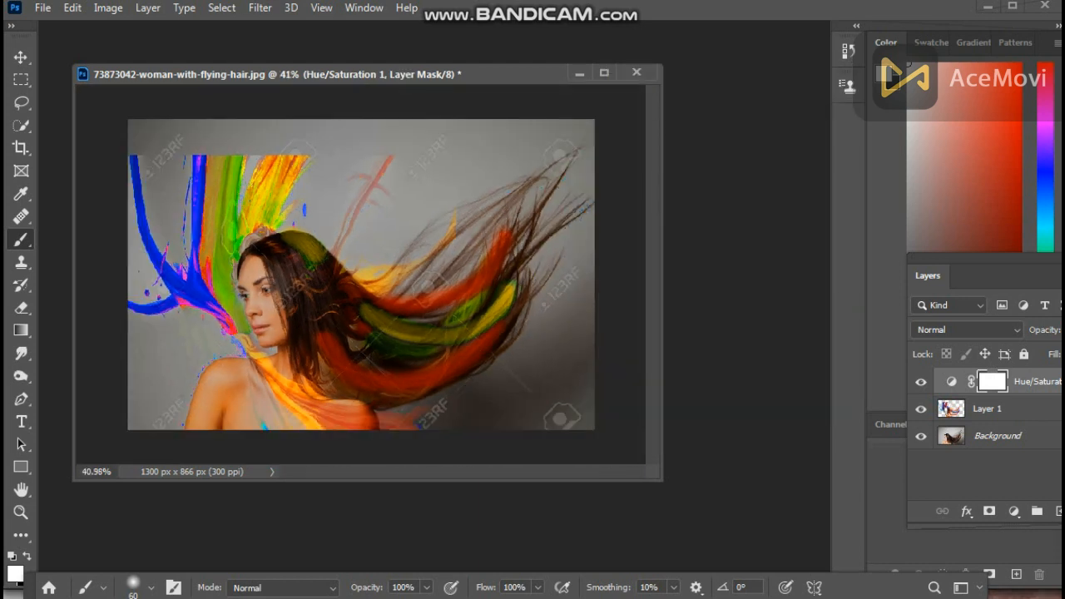
scroll(360, 274, "up", 5)
scroll(361, 275, "down", 5)
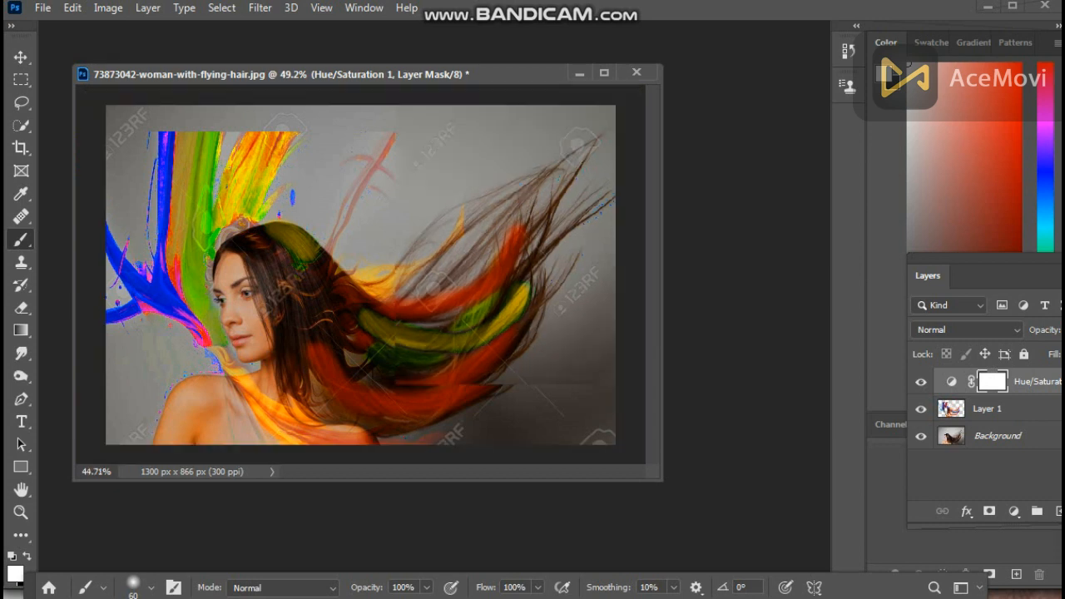
scroll(360, 275, "up", 3)
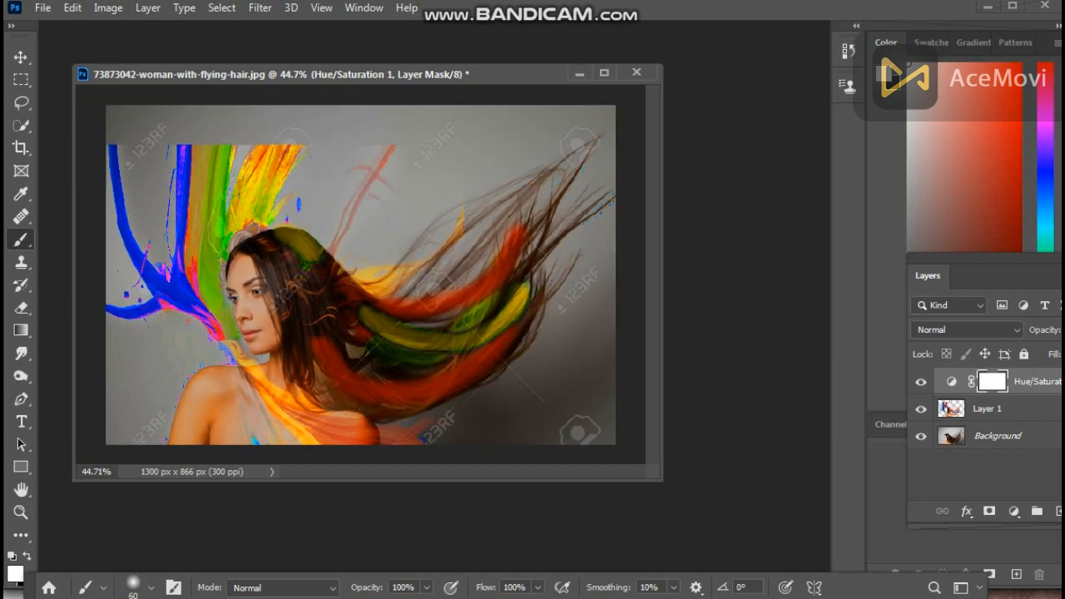
Move the photo's window aside and create a new A4 document, 210 x 297 mm at 300 pixels/inch with a white background.
left_click_drag(361, 74, 564, 105)
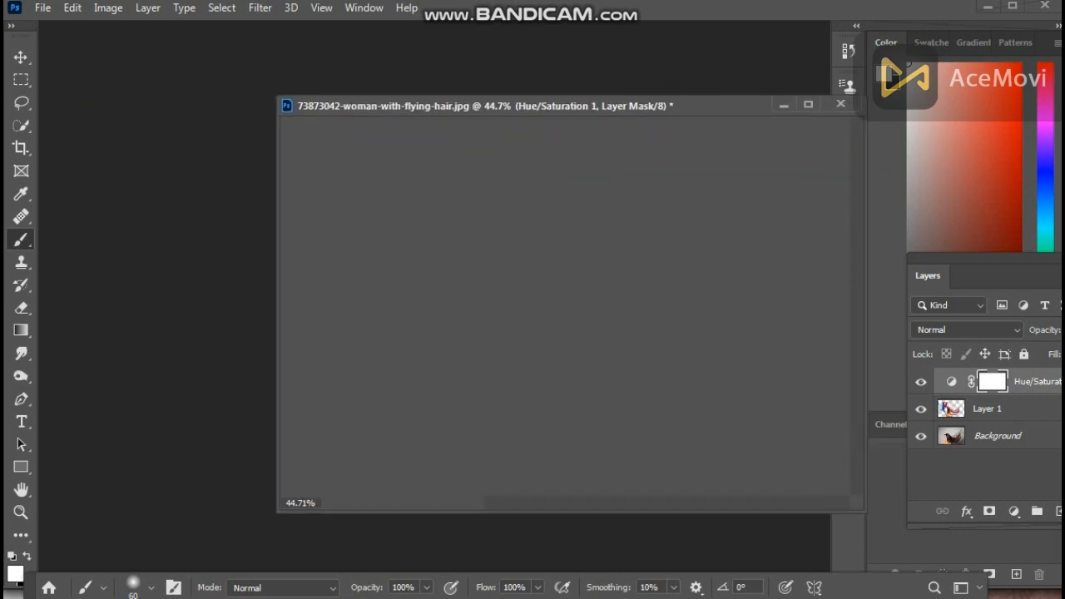
left_click(43, 7)
left_click(60, 26)
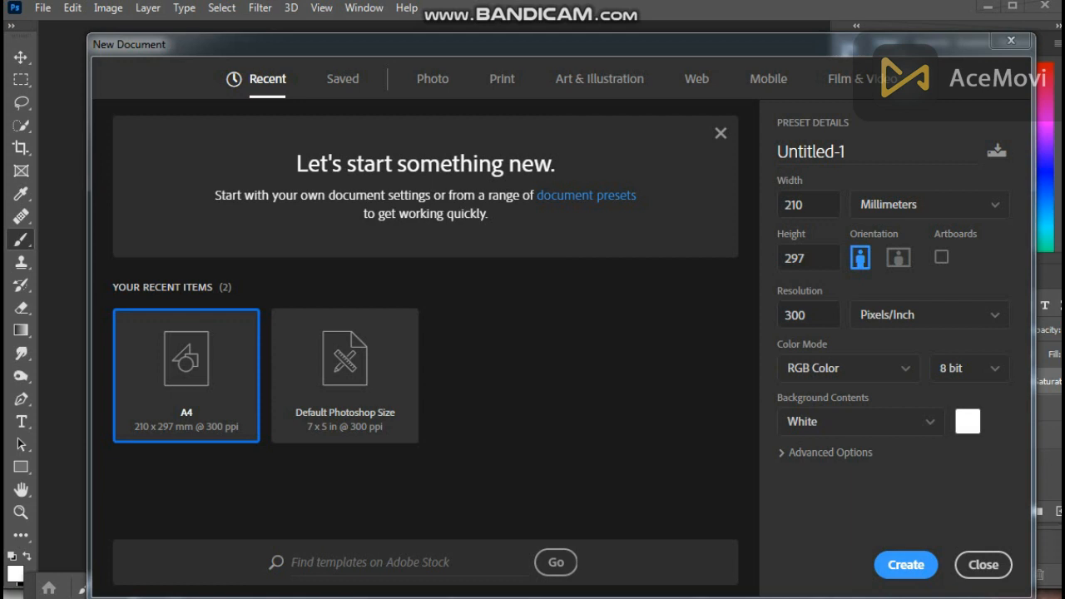
key("Return")
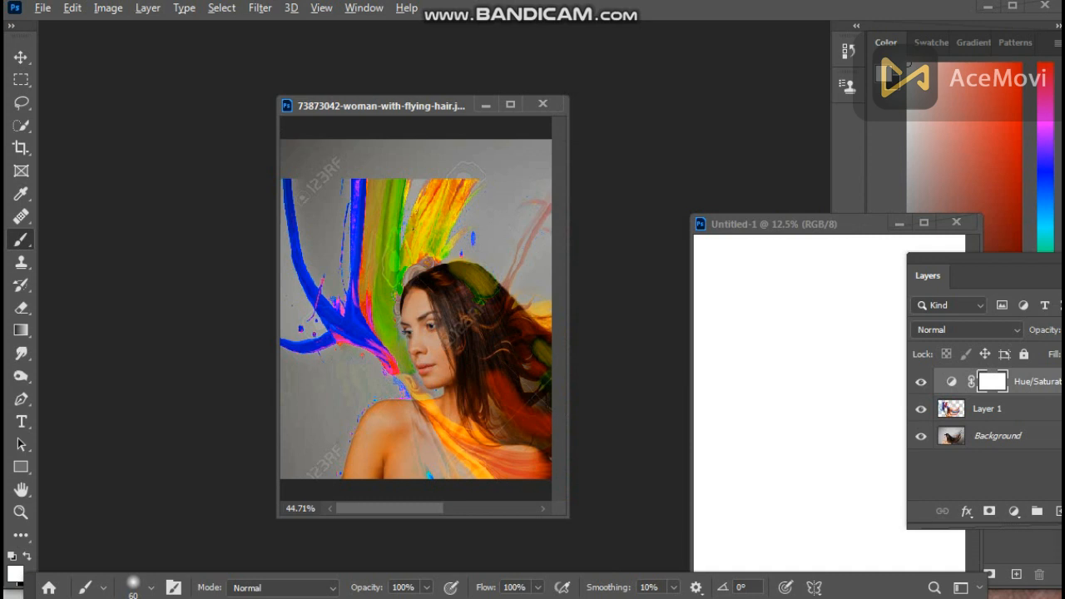
Merge the Hue/Saturation adjustment layer of the woman photo down into Layer 1.
scroll(415, 309, "down", 3)
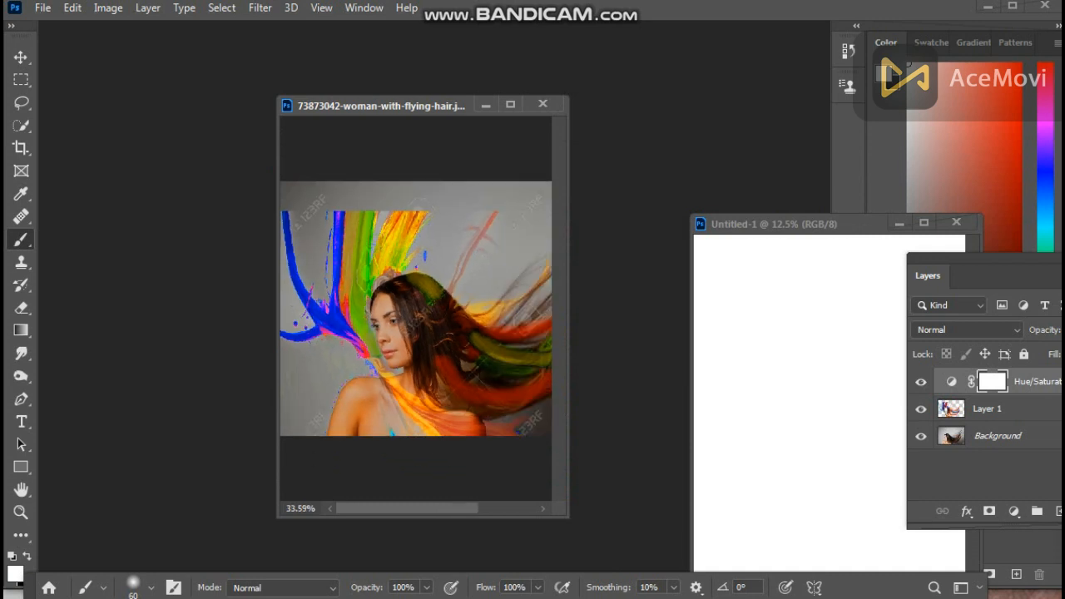
left_click(147, 8)
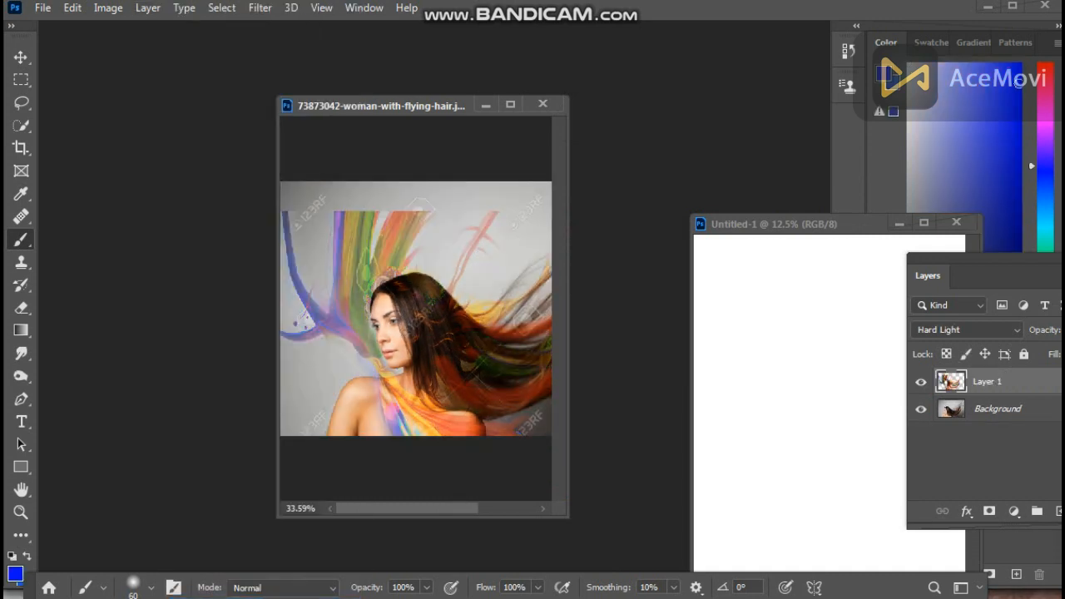
Try merging Layer 1 of the photo into the Background.
left_click(147, 7)
left_click(265, 596)
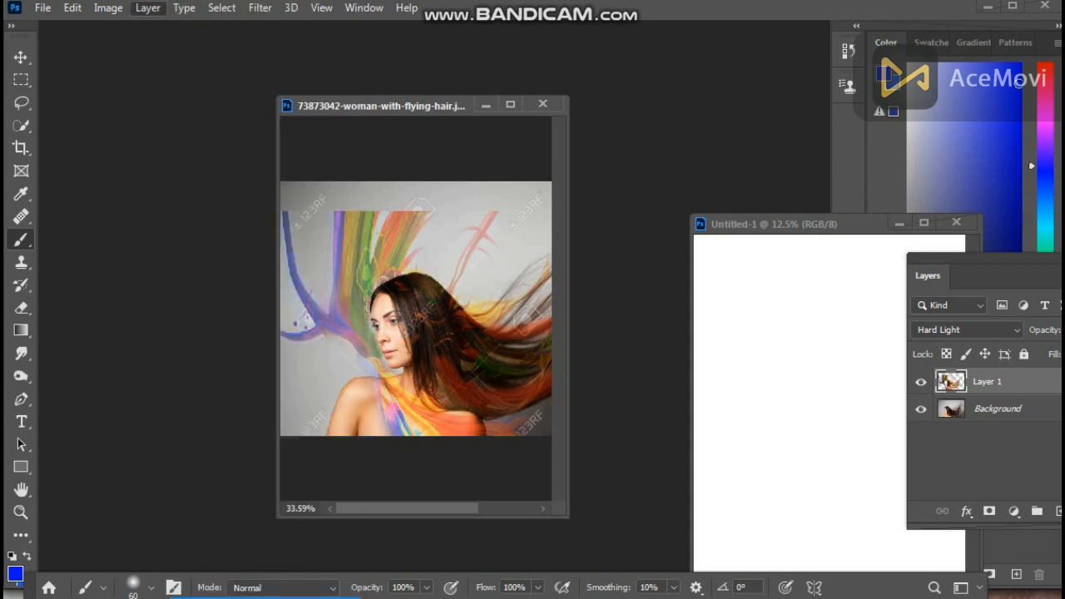
key("ctrl+m")
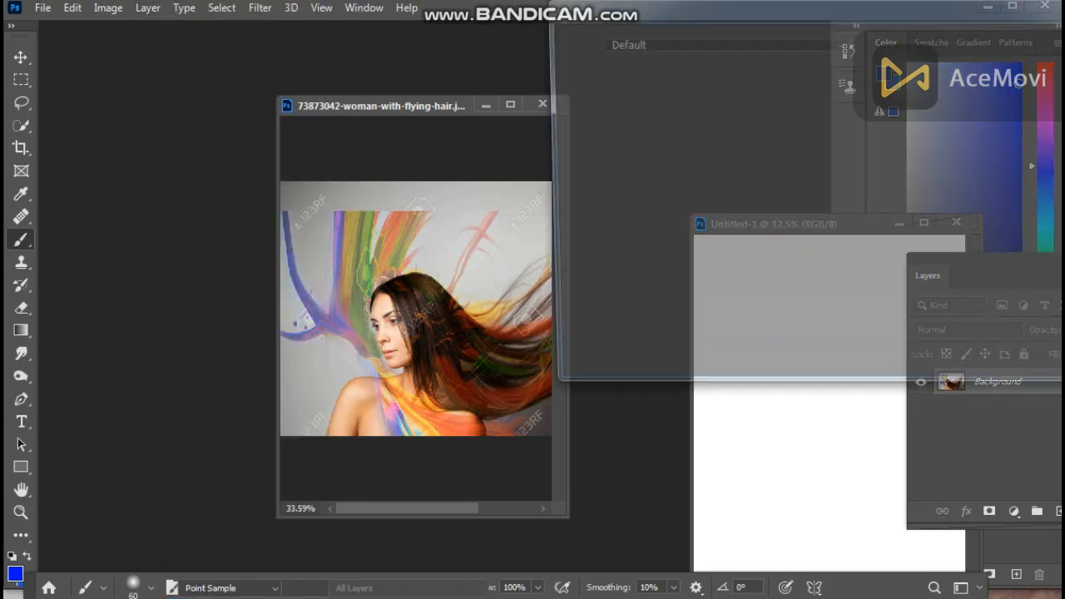
key("Escape")
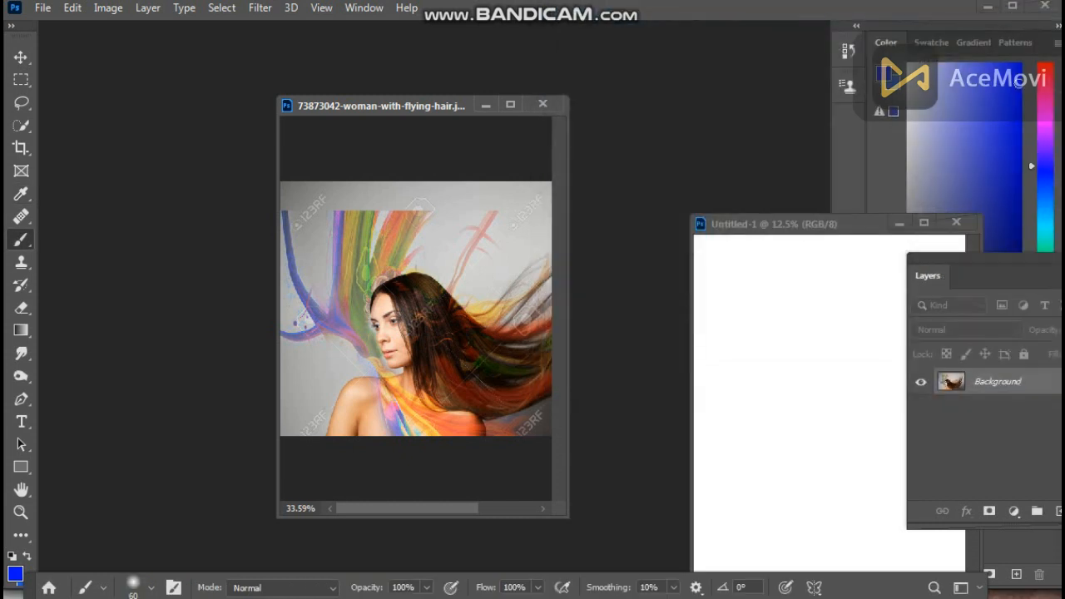
Compare the image before and after combining the two layers, and undo the merge of Layer 1 with the Background.
key("ctrl+z")
key("ctrl+shift+z")
key("ctrl+z")
key("ctrl+shift+z")
key("ctrl+z")
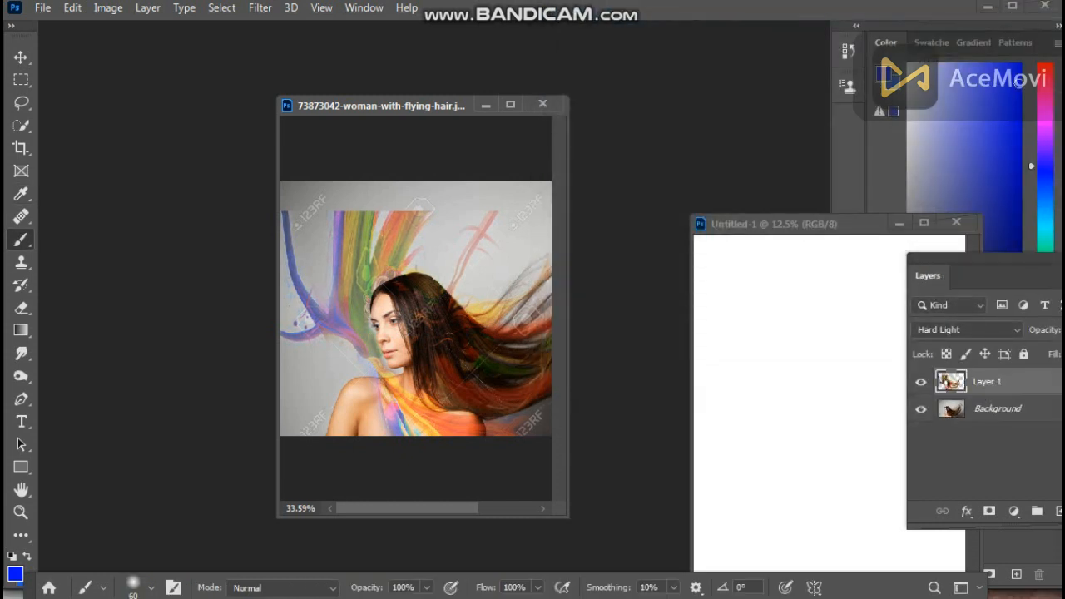